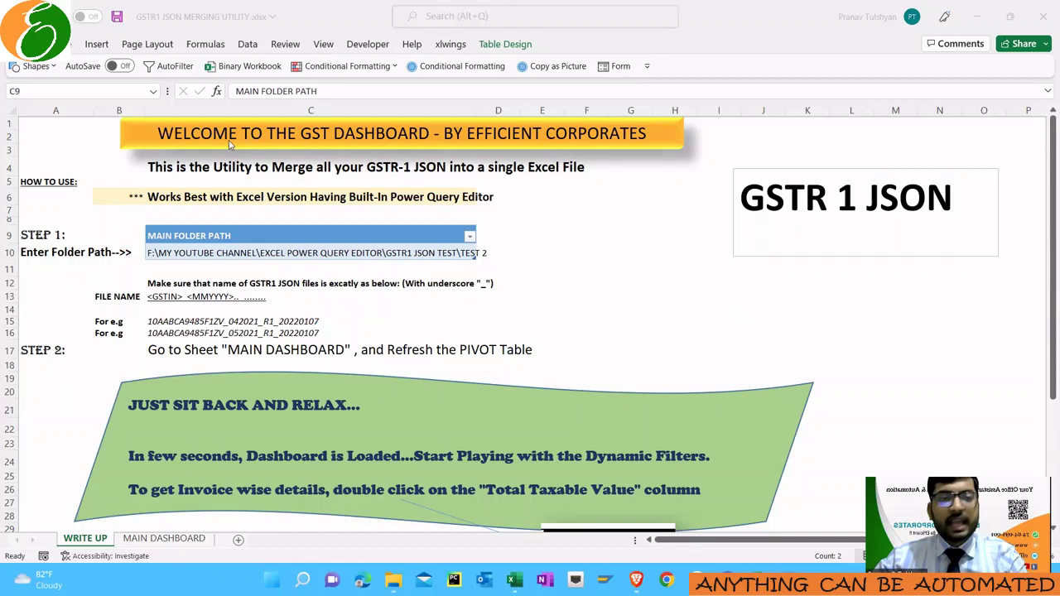
In File Explorer, open the TEST 2 folder inside GSTR1 JSON TEST and select all the JSON files in it
left_click(58, 134)
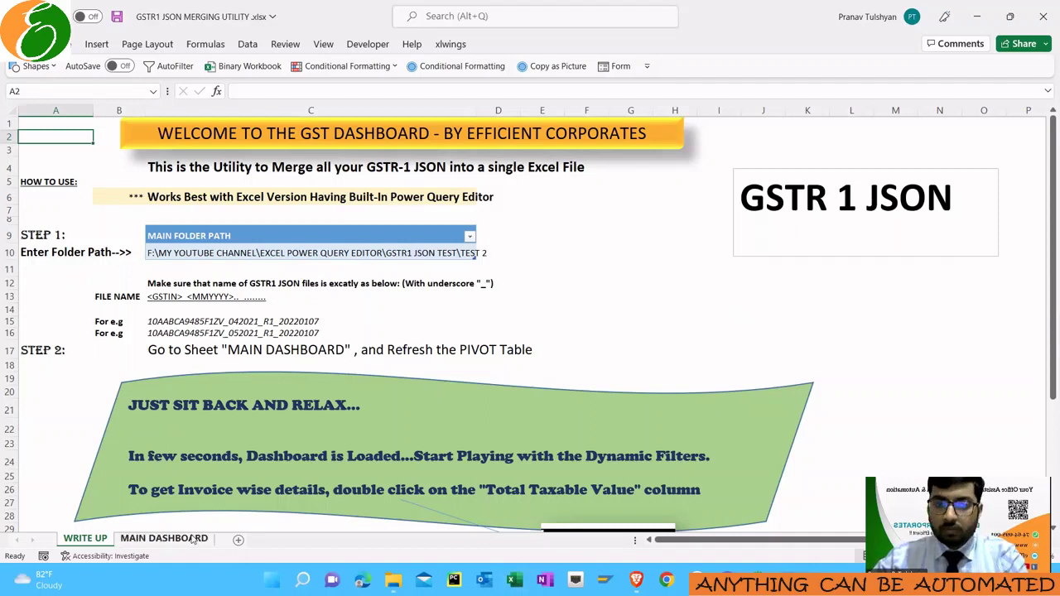
left_click(178, 253)
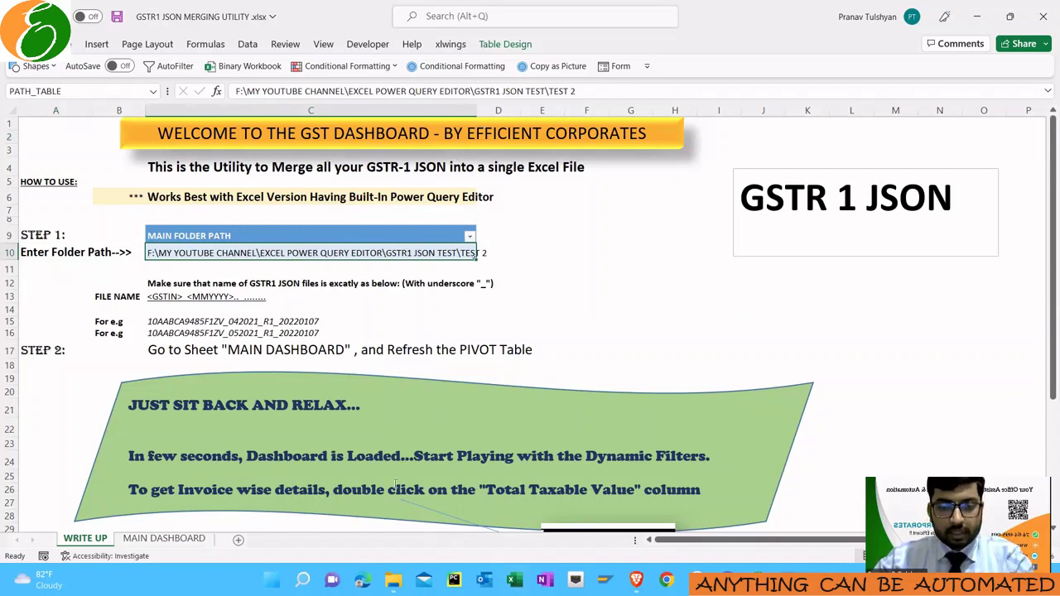
mouse_move(393, 579)
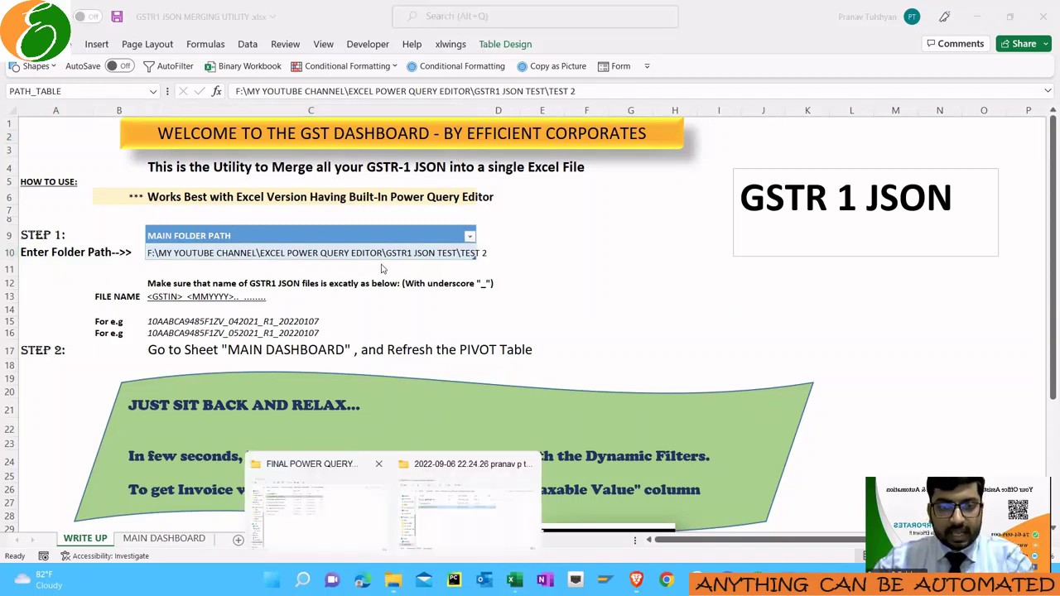
left_click(327, 528)
left_click(393, 74)
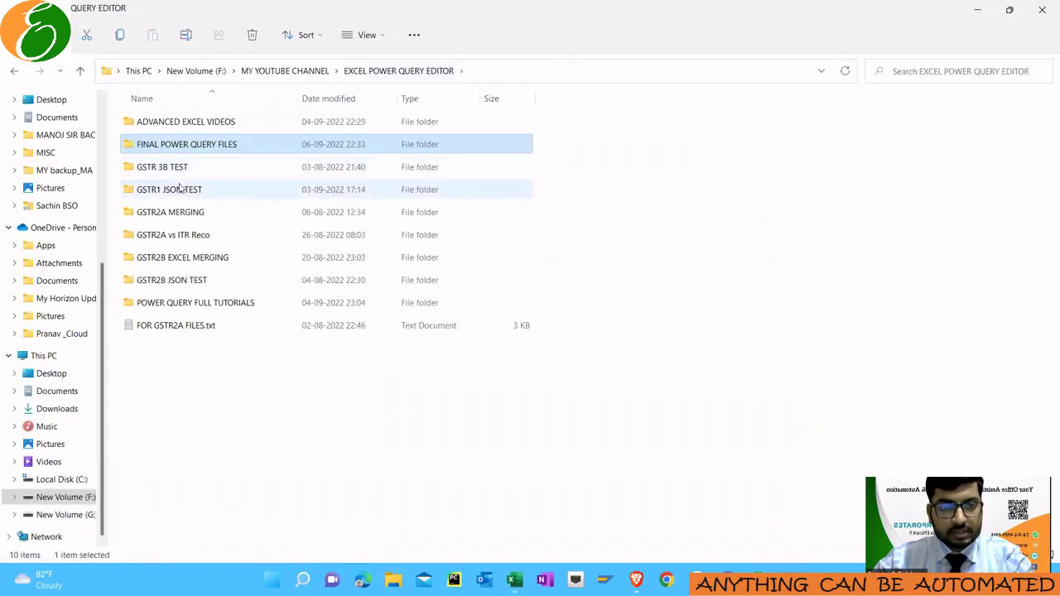
left_click(180, 189)
double_click(180, 188)
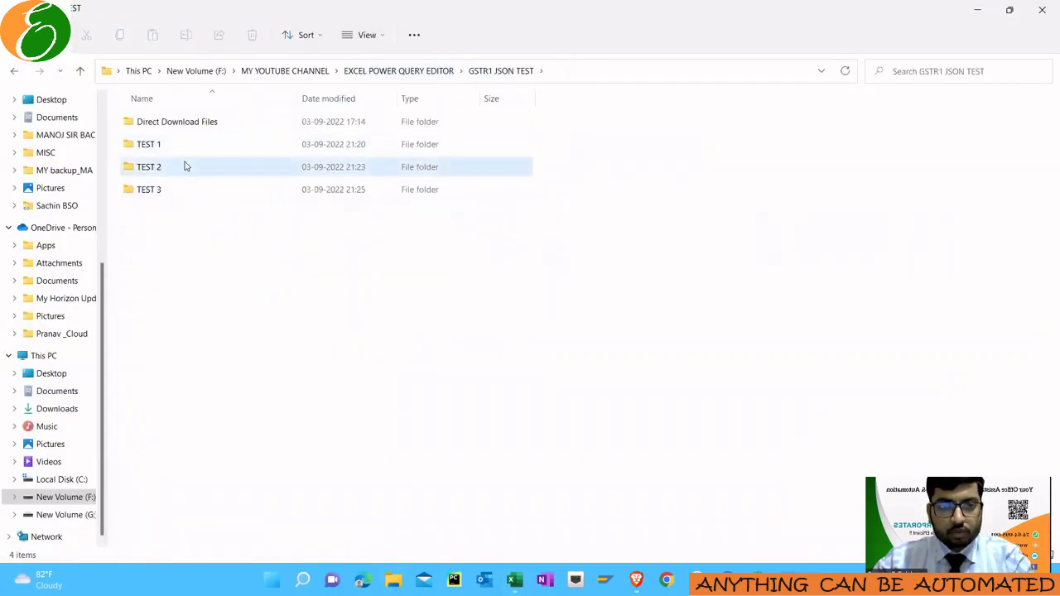
double_click(185, 165)
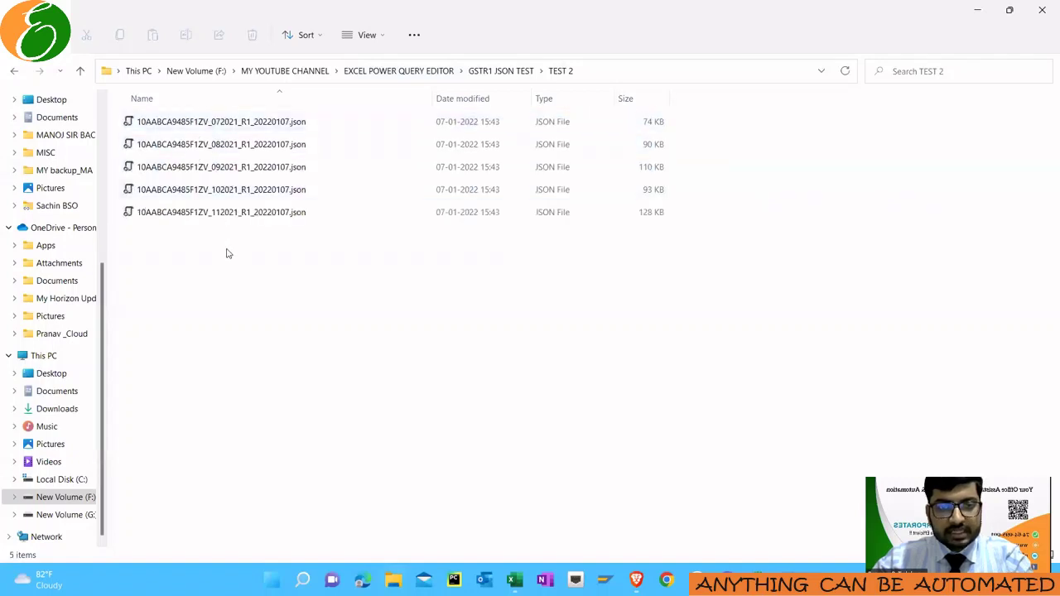
left_click_drag(226, 249, 274, 115)
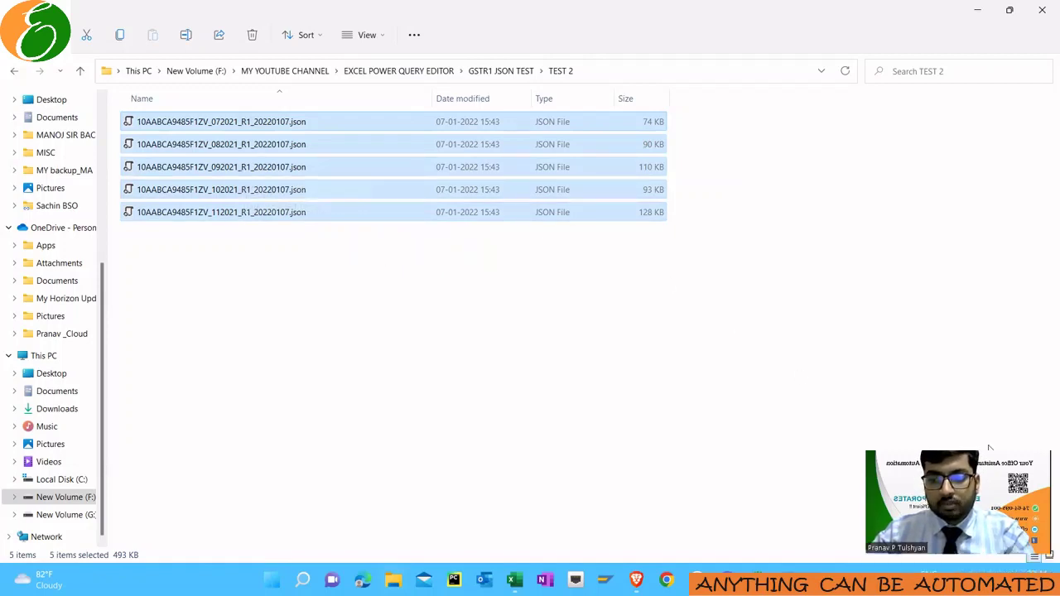
Enter the TEST 2 folder's address as the main folder path in cell C10: F:\MY YOUTUBE CHANNEL\EXCEL POWER QUERY EDITOR\GSTR1 JSON TEST\TEST 2
key("alt+Tab")
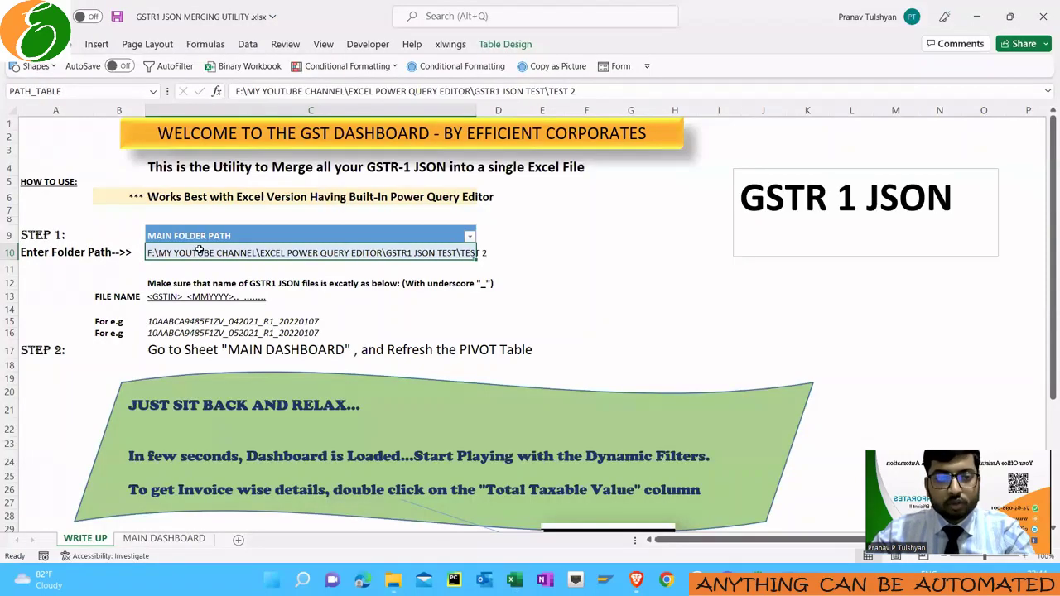
key("alt+Tab")
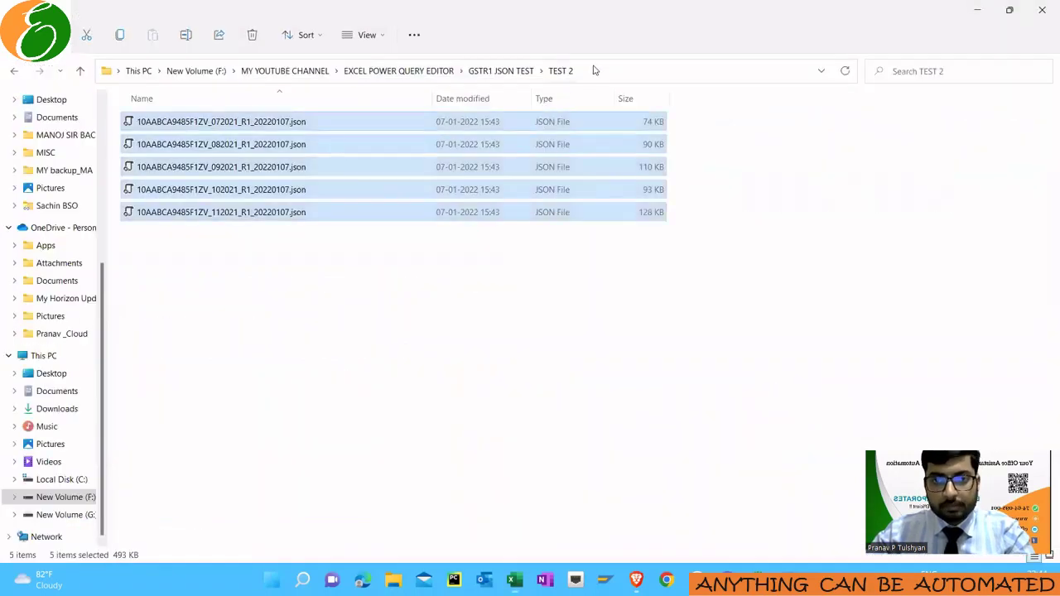
left_click(594, 71)
key("Escape")
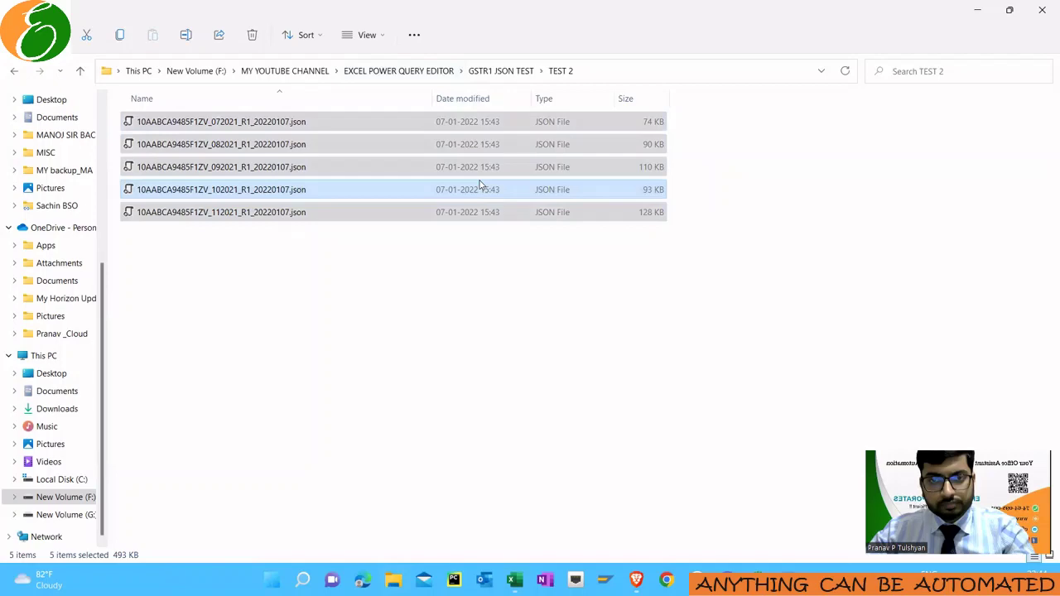
key("alt+Tab")
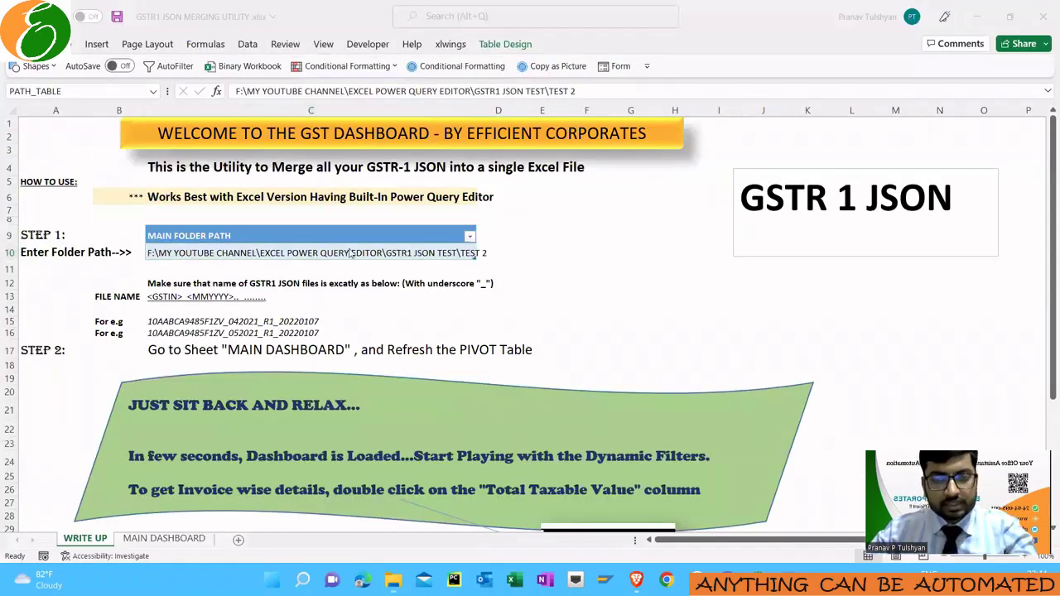
key("alt+Tab")
left_click(651, 74)
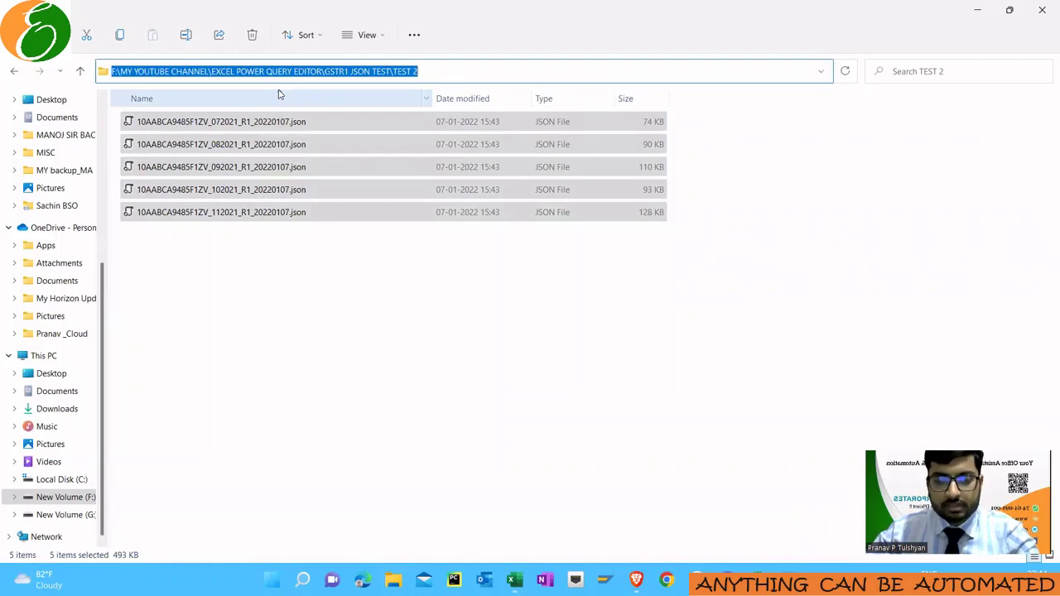
key("alt+Tab")
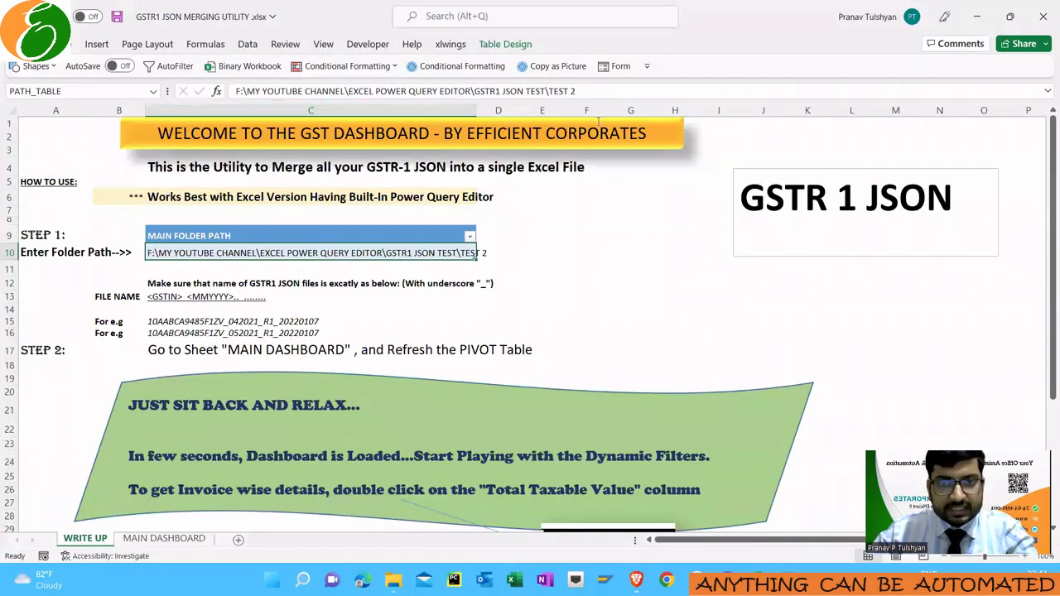
left_click(610, 92)
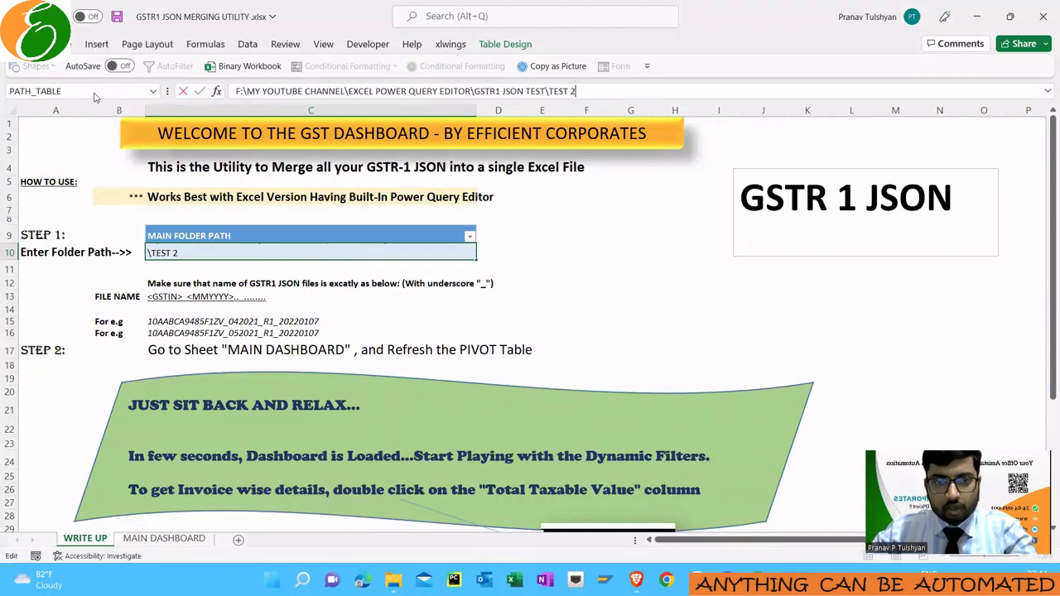
key("Return")
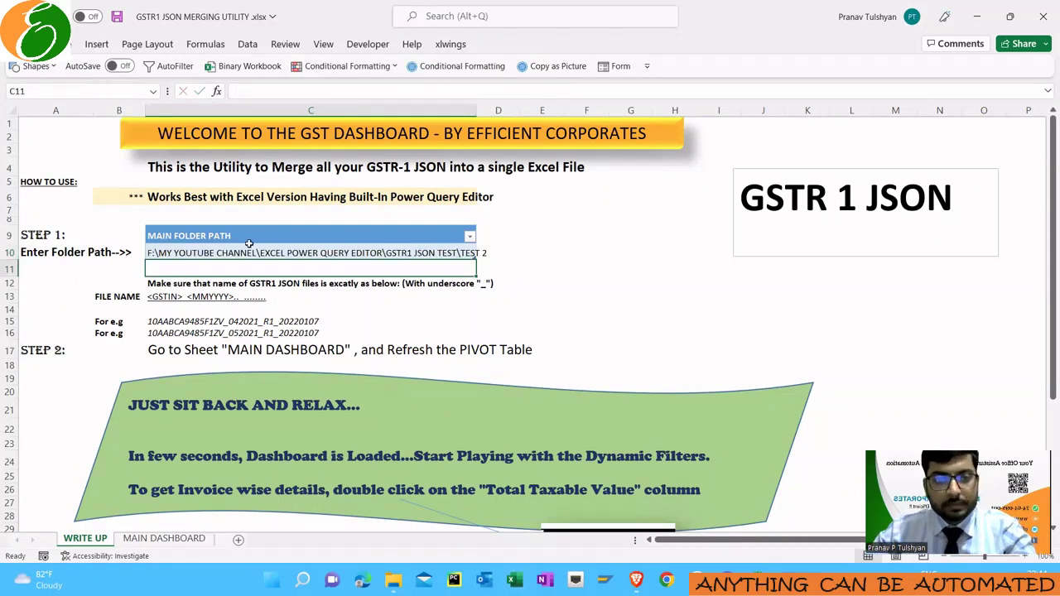
left_click(252, 251)
Review the required naming pattern and the example names for the GSTR1 JSON files on the WRITE UP sheet
left_click_drag(181, 282, 181, 323)
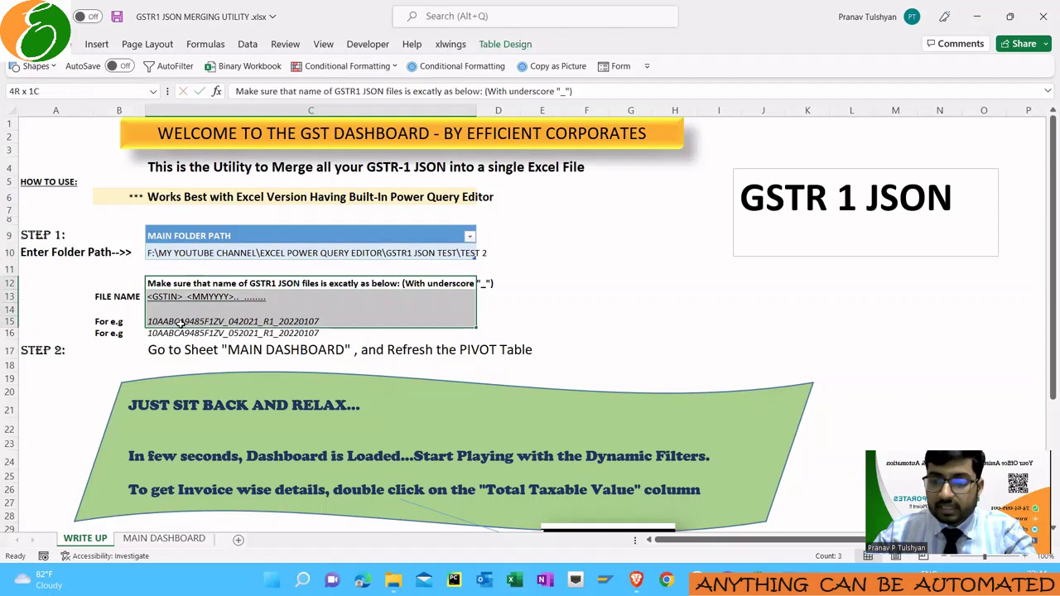
left_click(164, 283)
left_click(171, 309)
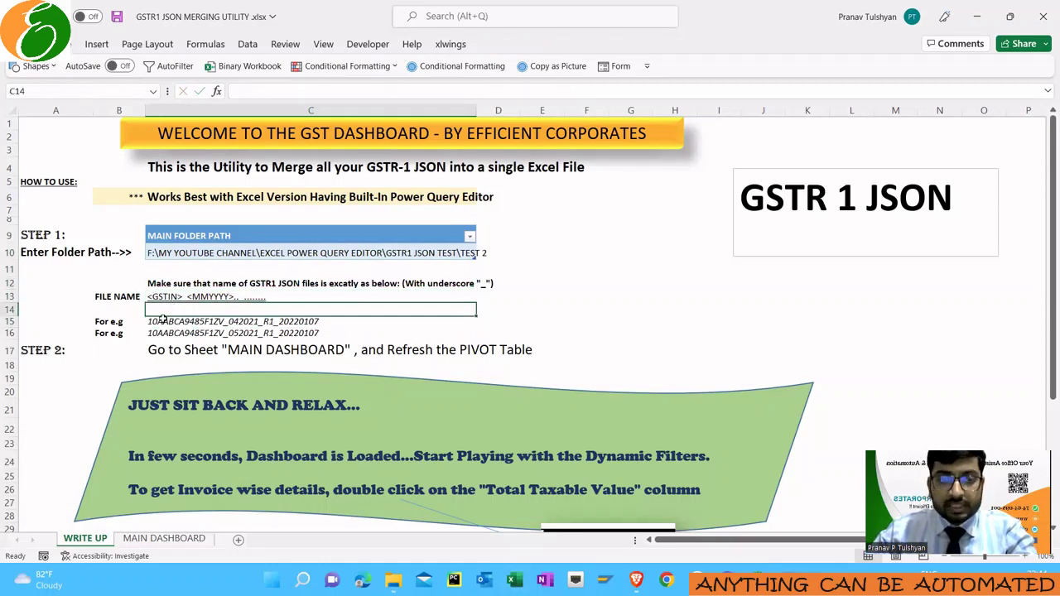
left_click(155, 323)
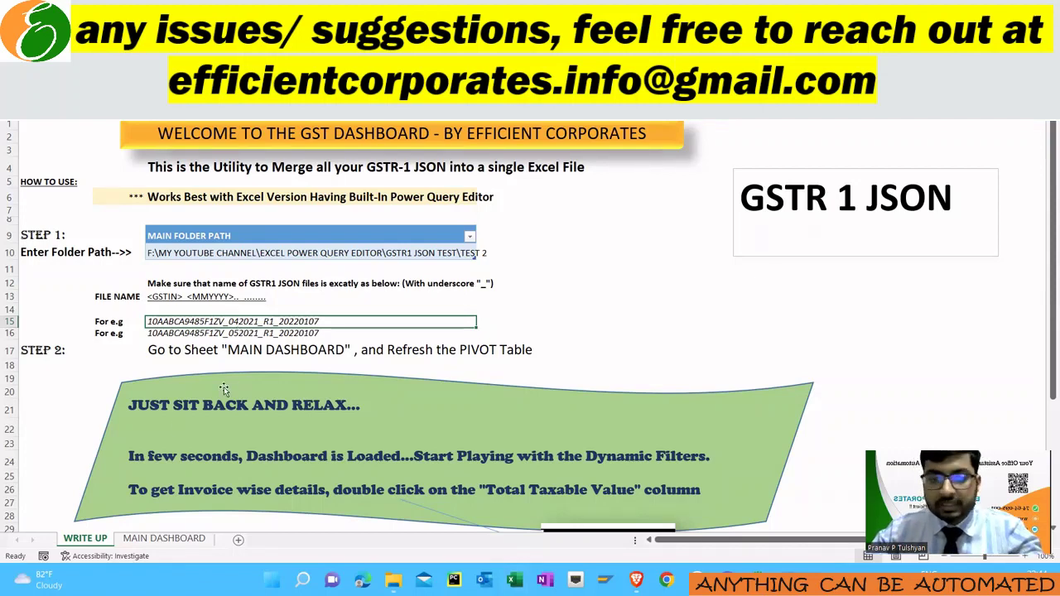
Look at the MAIN DASHBOARD sheet, and read through the STEP 1 and STEP 2 instructions on the WRITE UP sheet
left_click(164, 538)
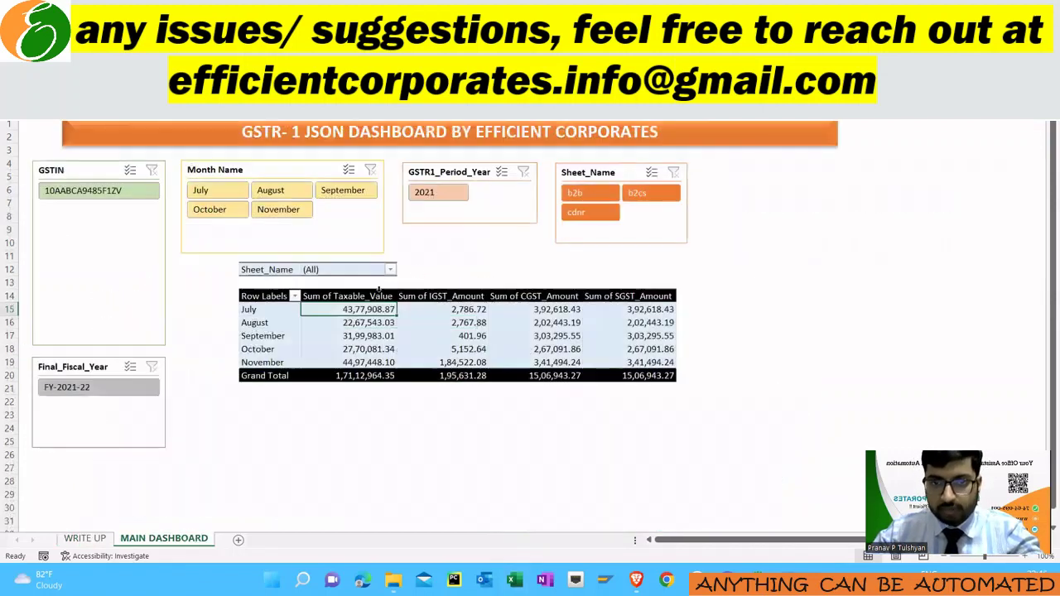
left_click(86, 539)
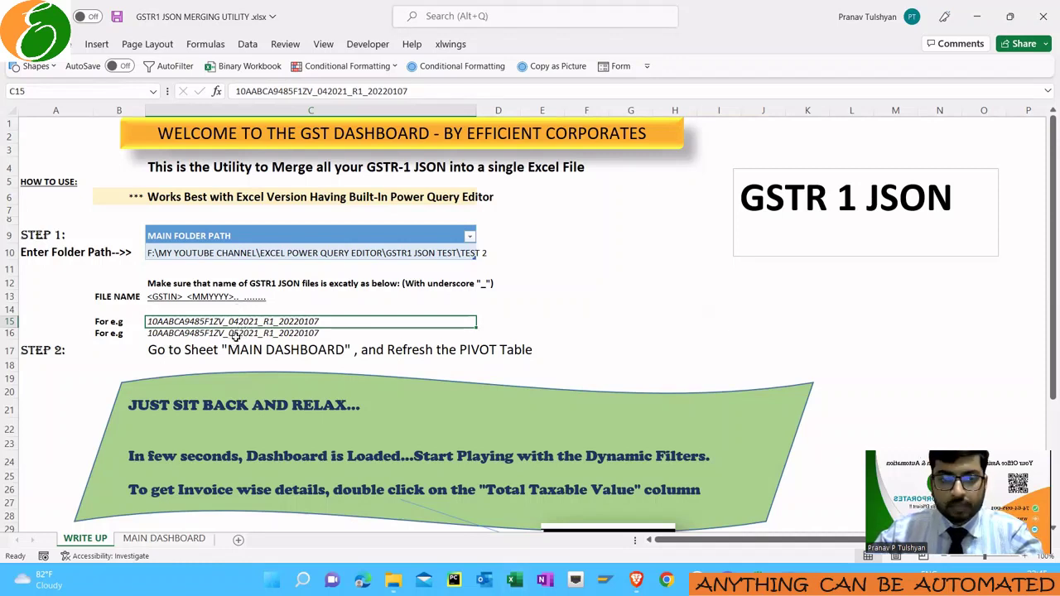
left_click(236, 335)
left_click(234, 350)
left_click_drag(66, 237, 231, 252)
left_click(90, 254)
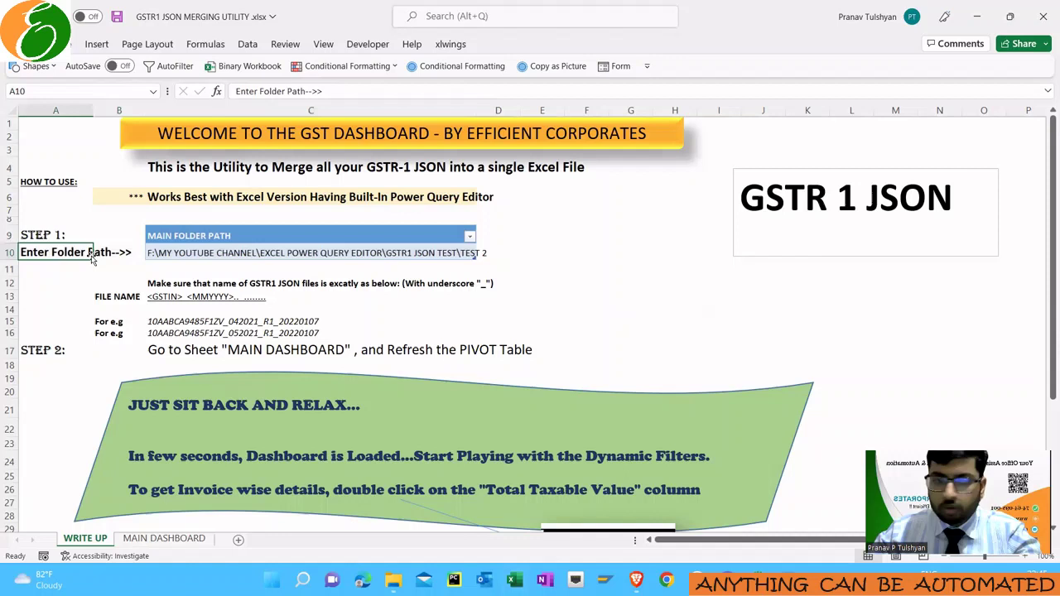
left_click(70, 352)
left_click(157, 350)
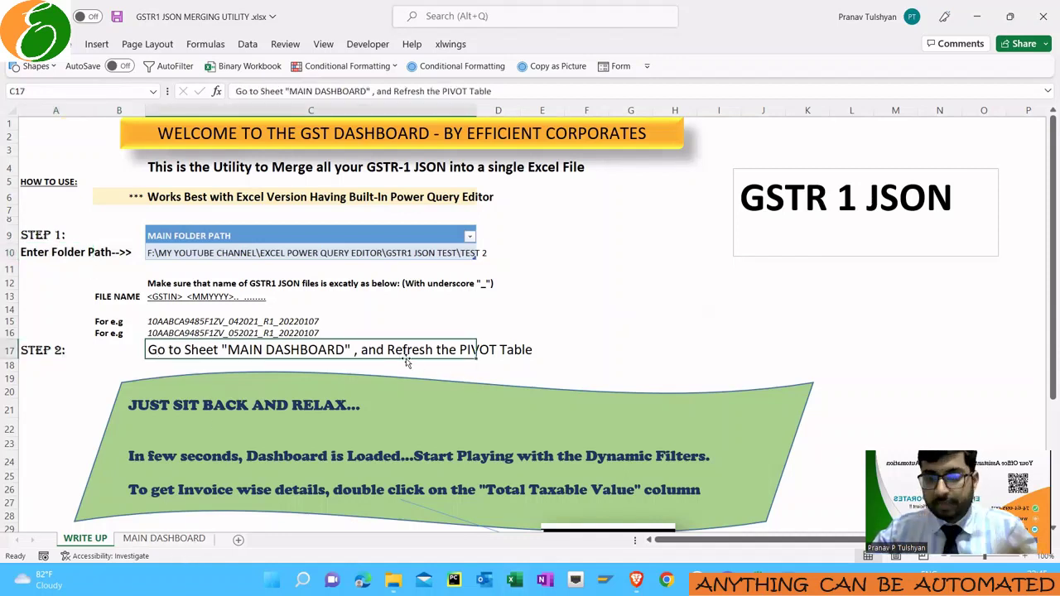
Refresh the pivot table on the MAIN DASHBOARD sheet to load the data from the JSON folder
left_click(159, 539)
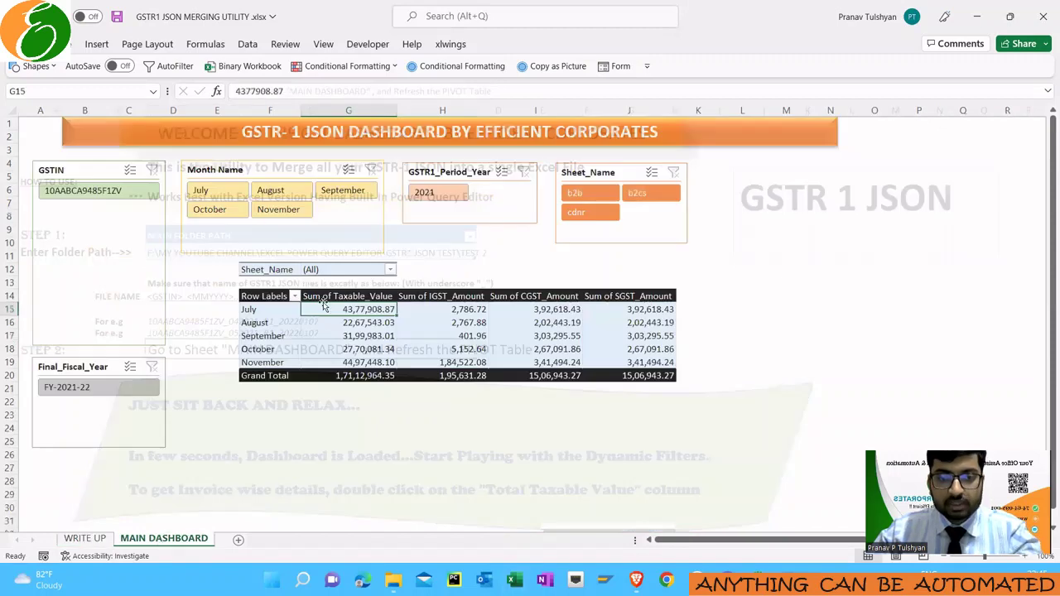
left_click(366, 323)
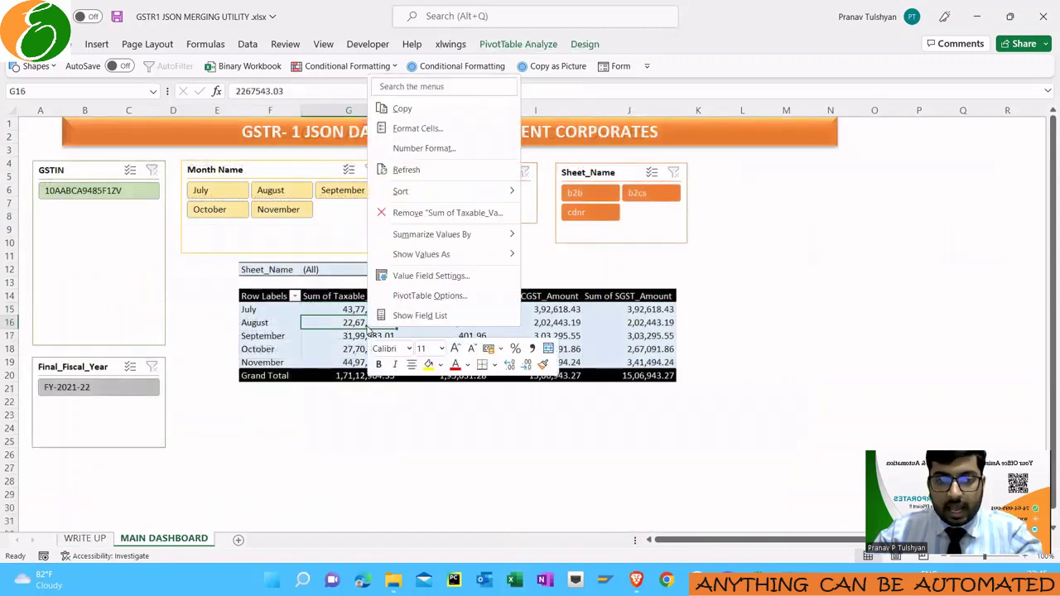
left_click(406, 171)
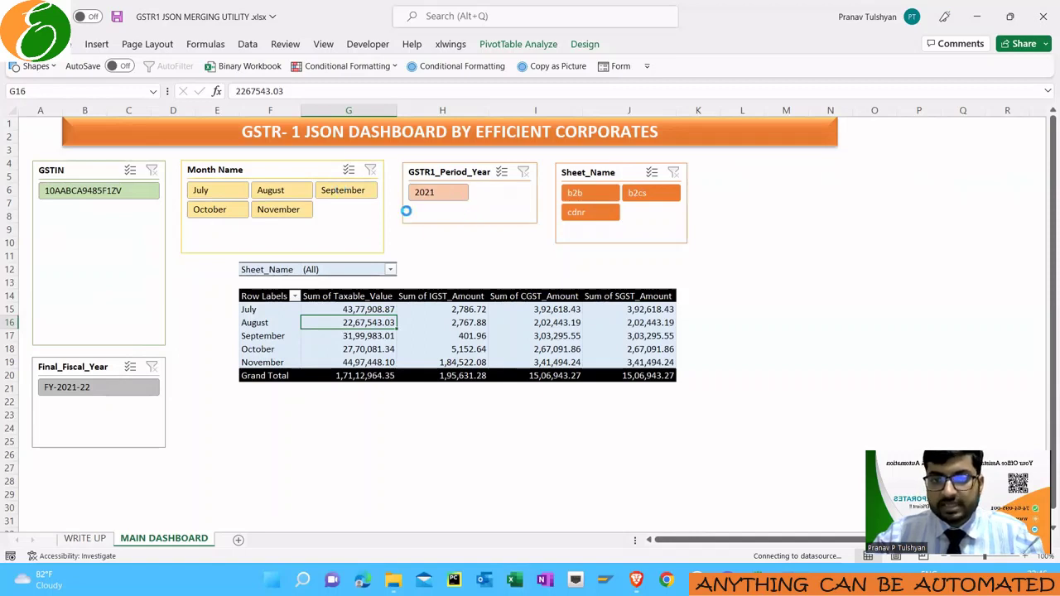
left_click(584, 192)
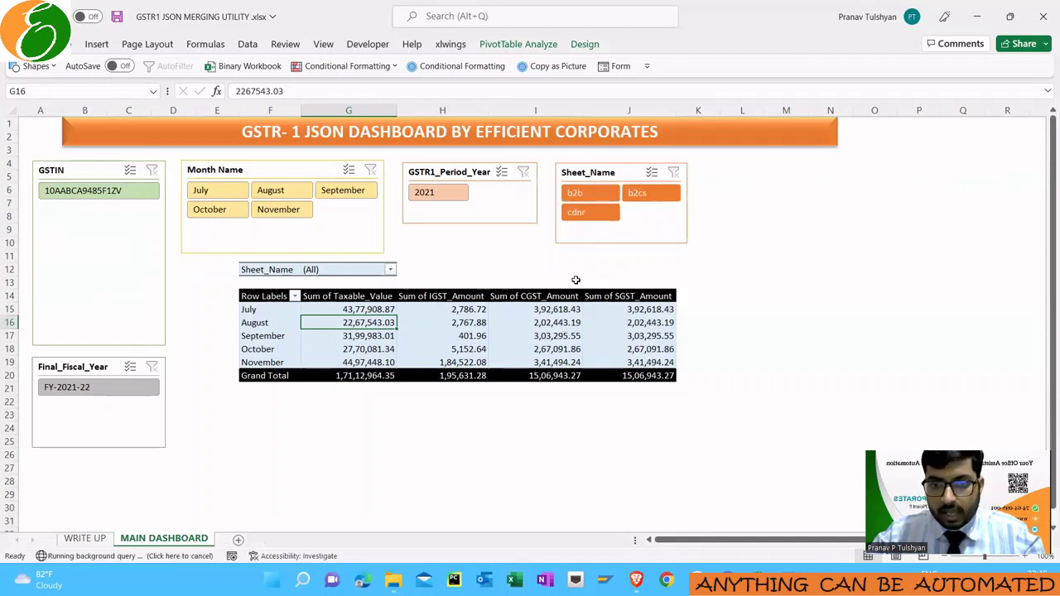
Examine the month-wise figures and the IGST and SGST grand totals in the refreshed pivot table
left_click(644, 379)
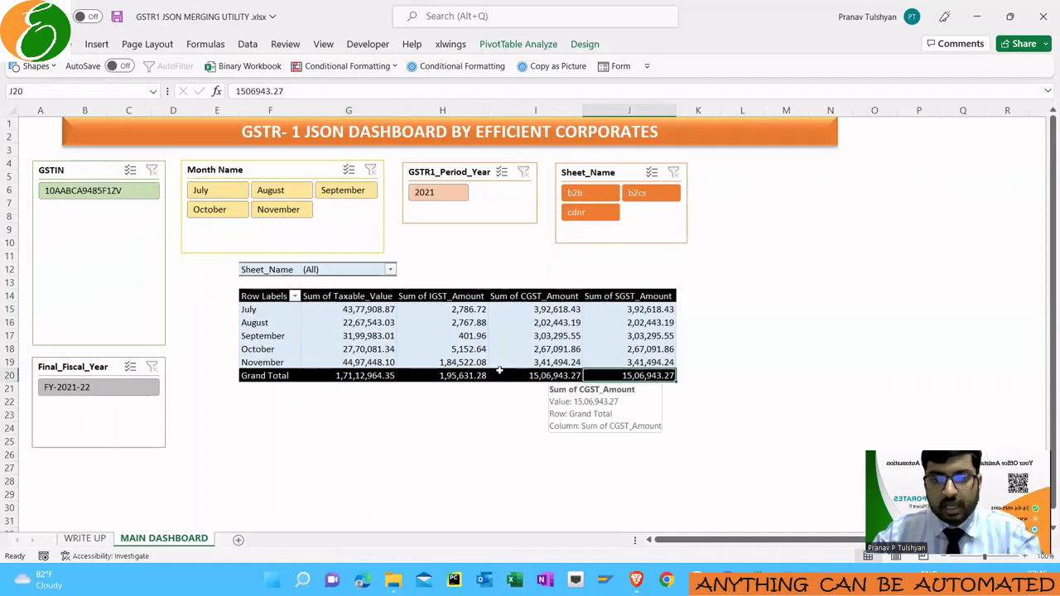
left_click_drag(267, 298, 628, 371)
left_click(439, 376)
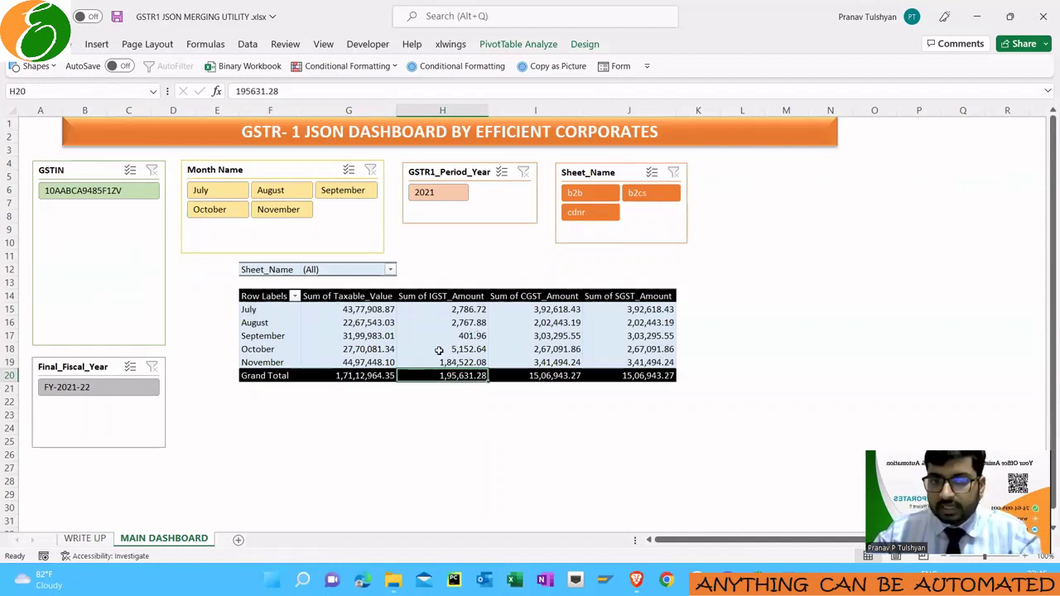
Extract the invoice-wise details behind the Grand Total of Sum of Taxable_Value into a new sheet
left_click(355, 376)
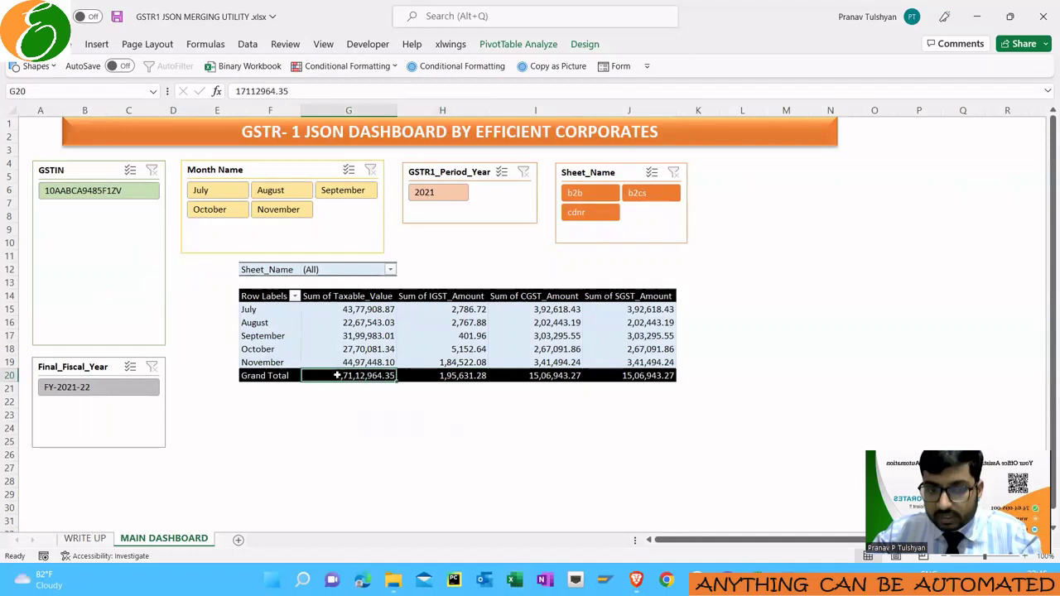
left_click(354, 310)
left_click(352, 375)
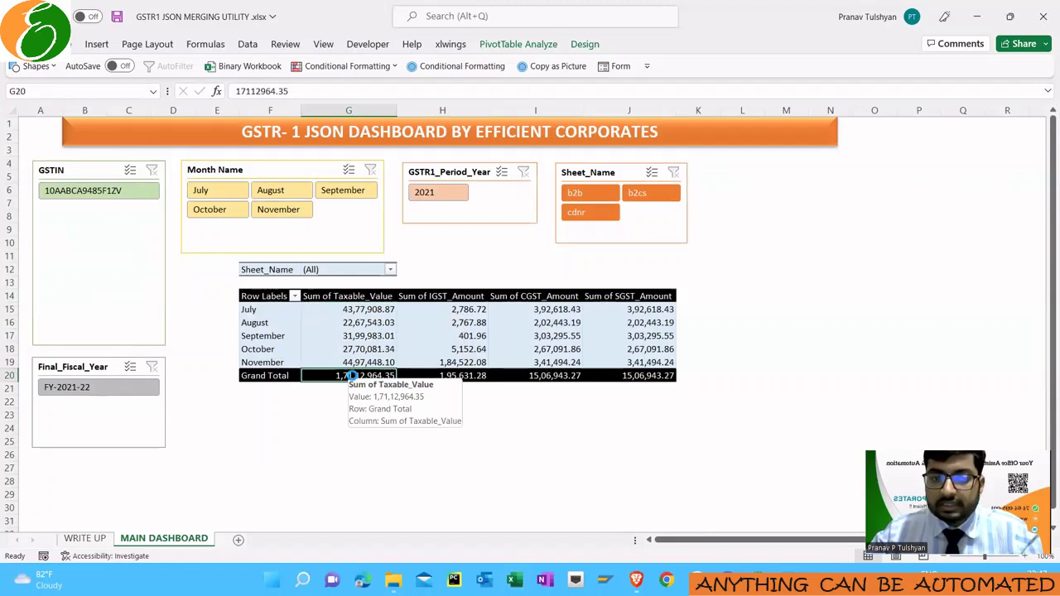
double_click(352, 375)
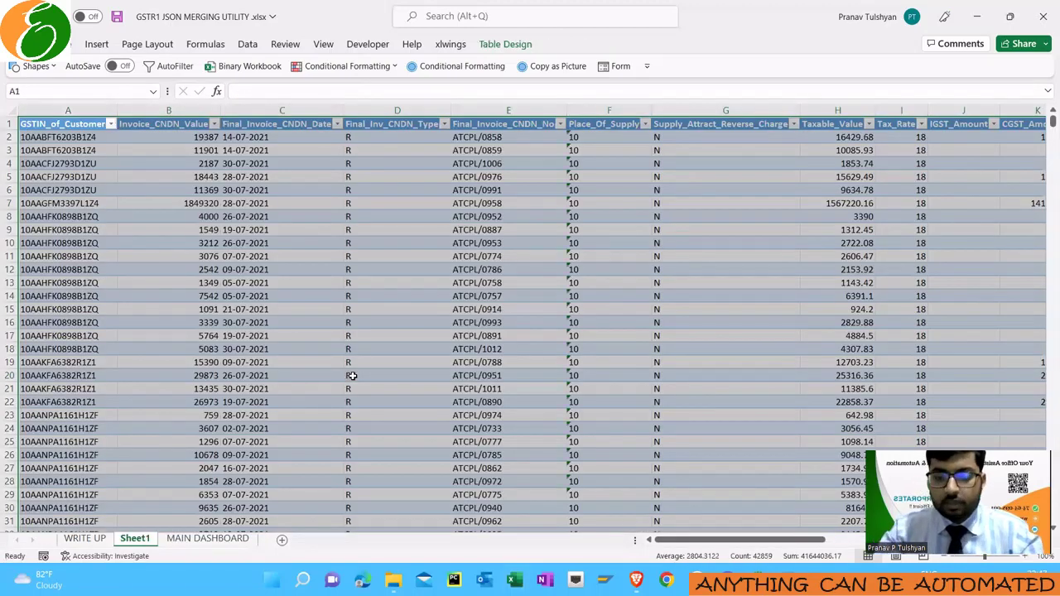
Examine the rows and columns of the extracted invoice table, up to its final fiscal year column
scroll(352, 376, "right", 4)
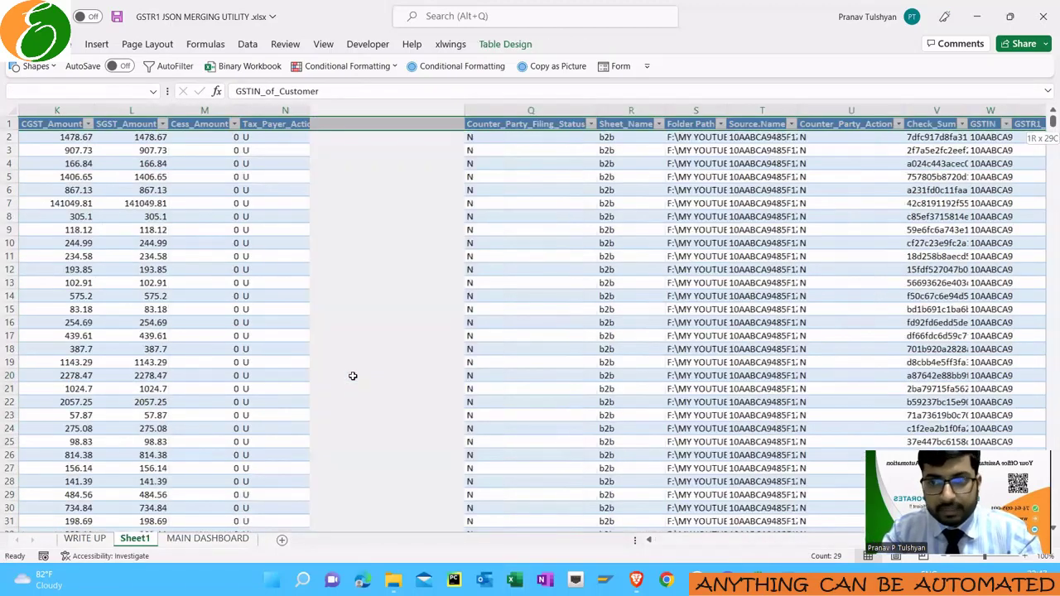
key("ctrl+shift+Down")
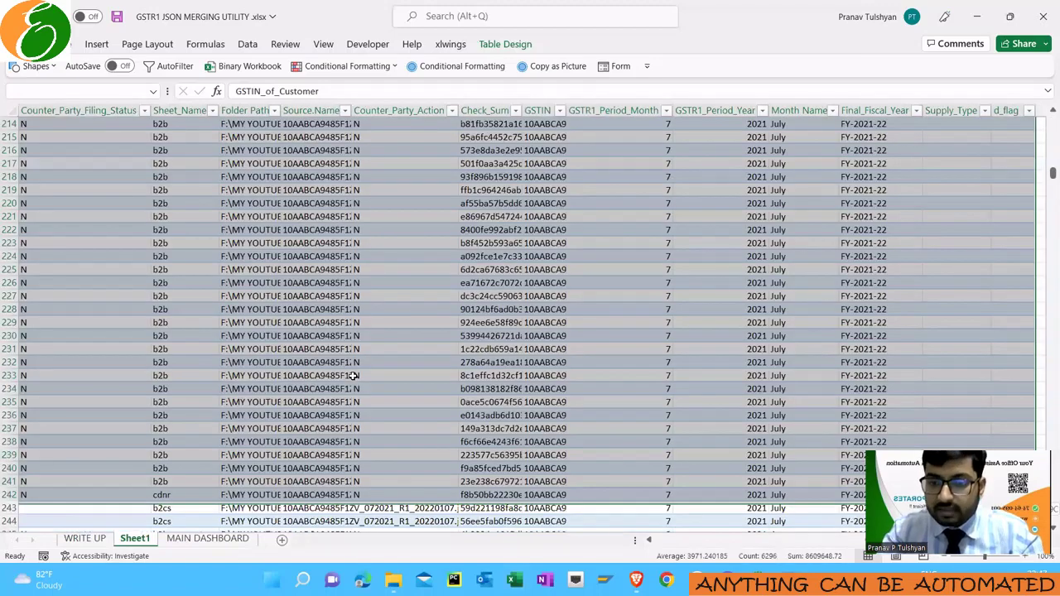
key("ctrl+Home")
key("ctrl+Right")
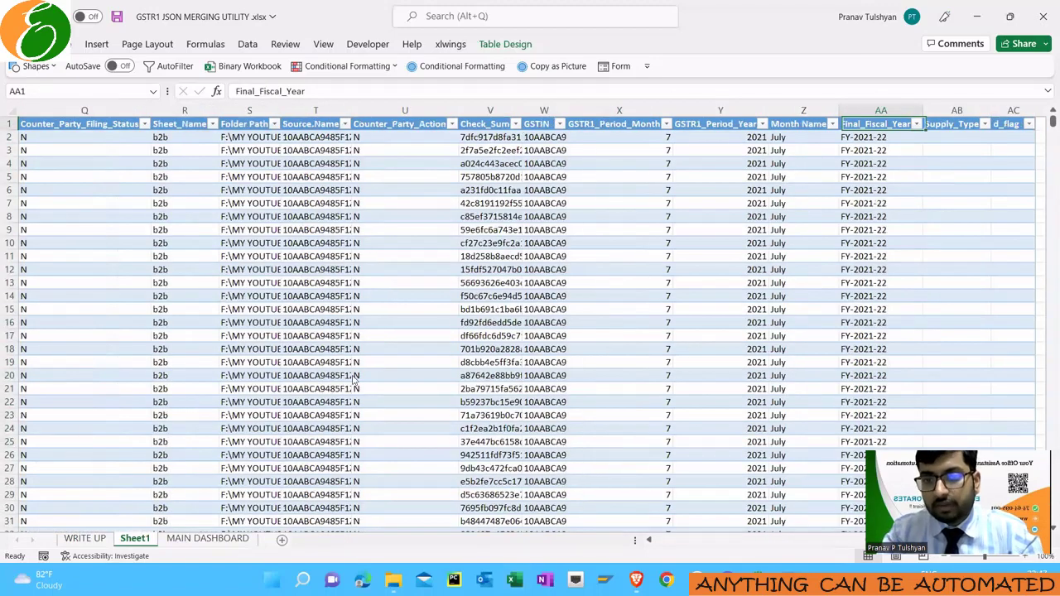
Look through the filter options of the Month Name column in the invoice table, and close them without filtering
key("Left")
key("alt+Down")
key("Down")
key("Down")
key("Down")
key("Down")
key("Escape")
key("Left")
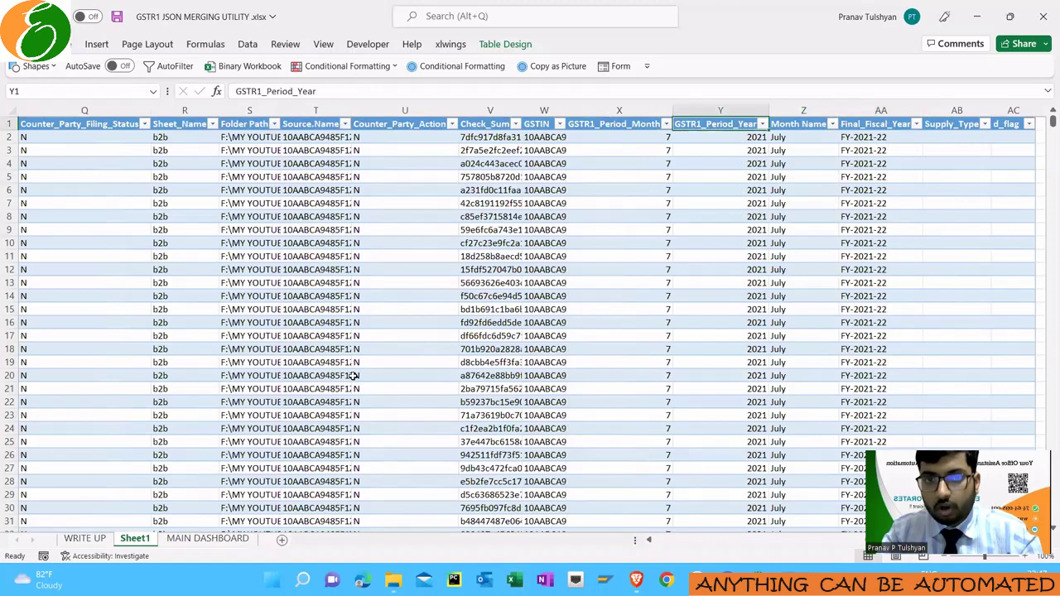
Examine the invoice table's column headers from GSTIN_of_Customer across to the source name and counter-party action columns
key("Left")
key("Left")
key("Left")
key("ctrl+Home")
key("Right")
key("Right")
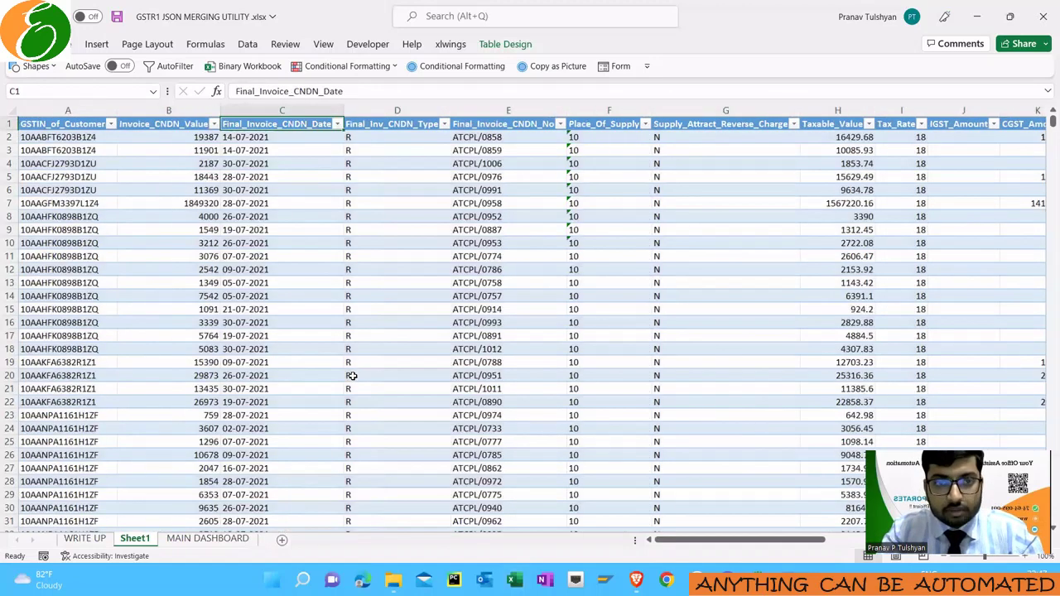
key("Left")
key("Left")
key("Right")
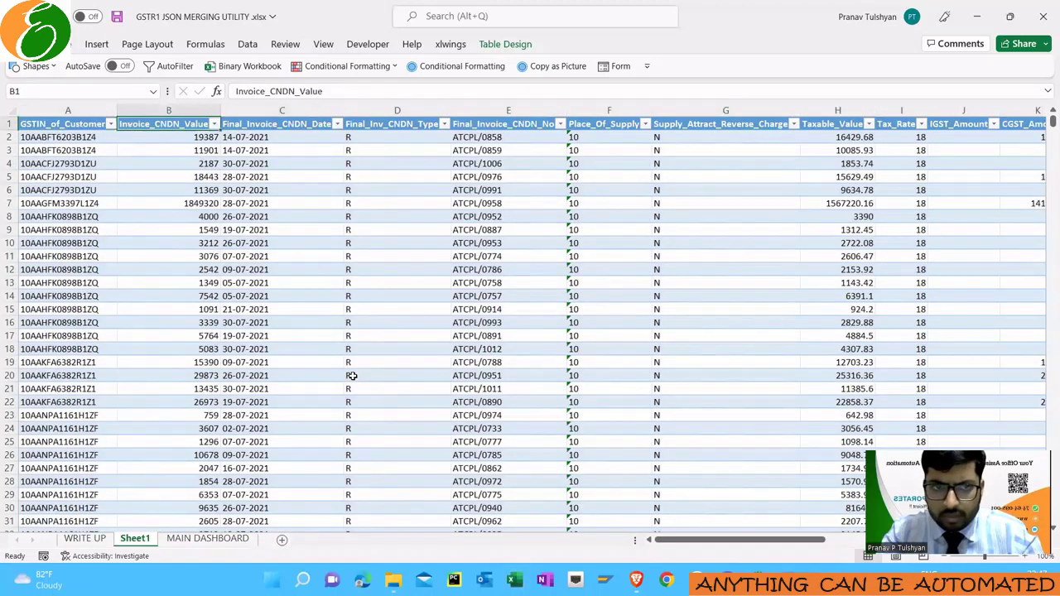
key("Right")
key("Right")
key("Right")
key("Right")
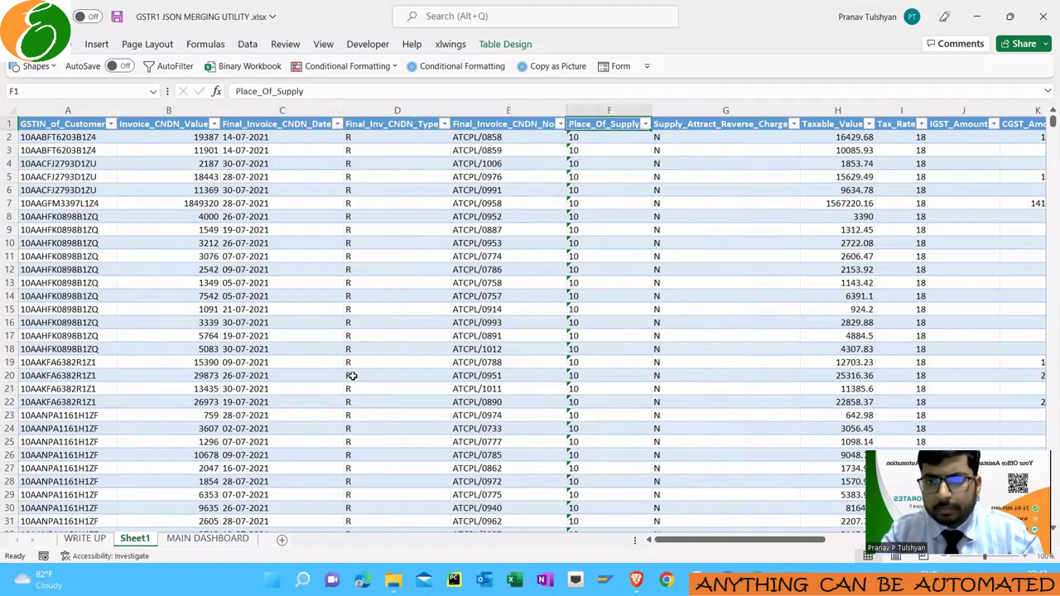
key("Right")
key("Right")
key("Right")
key("Right")
key("Right")
key("Right")
key("Right")
key("Right")
key("Right")
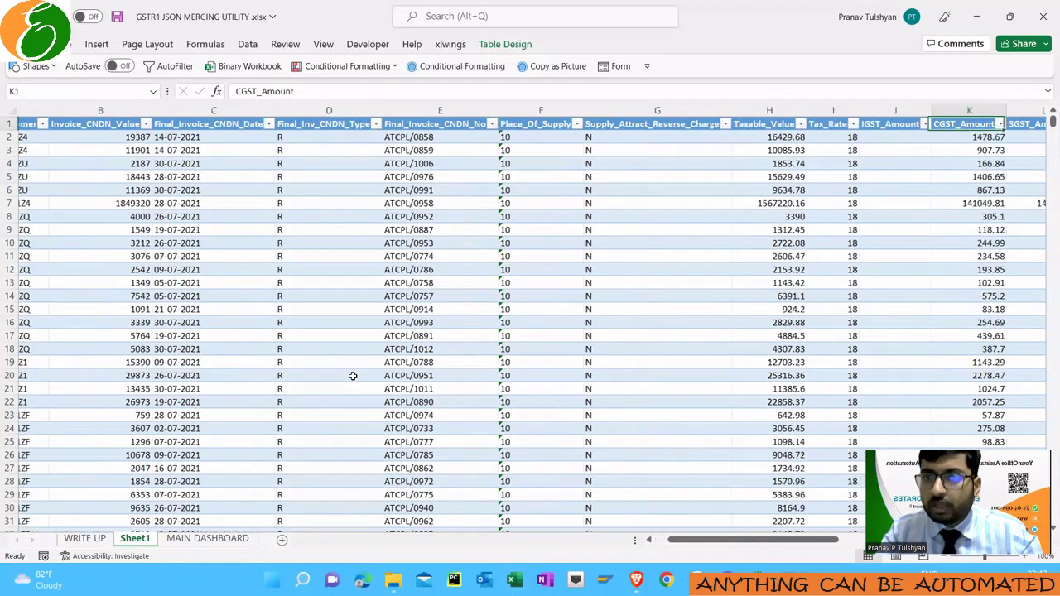
key("Right")
key("Right")
key("Right")
key("Right")
key("Right")
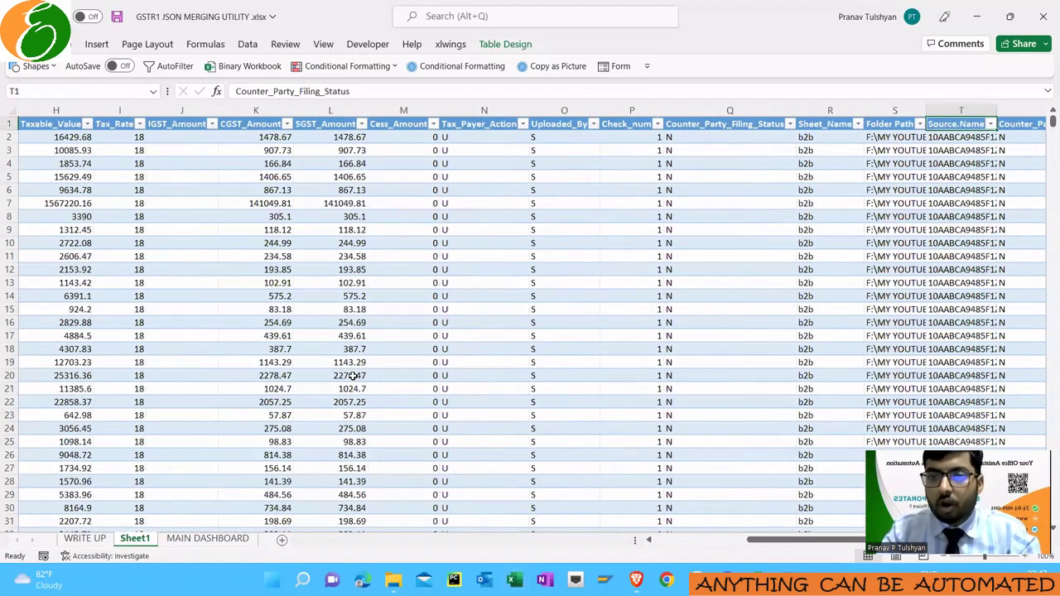
key("Right")
Filter the Sheet_Name column of the invoice table to b2cs and select the filtered entries
key("Left")
key("Left")
key("Left")
key("alt+Down")
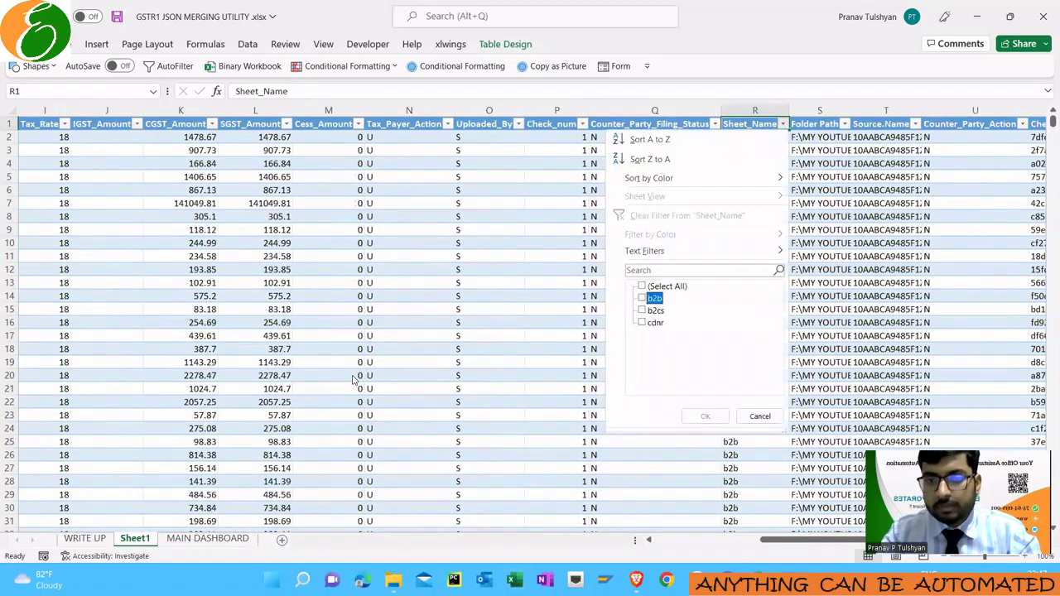
key("Return")
key("Down")
key("shift+Down")
key("ctrl+shift+Down")
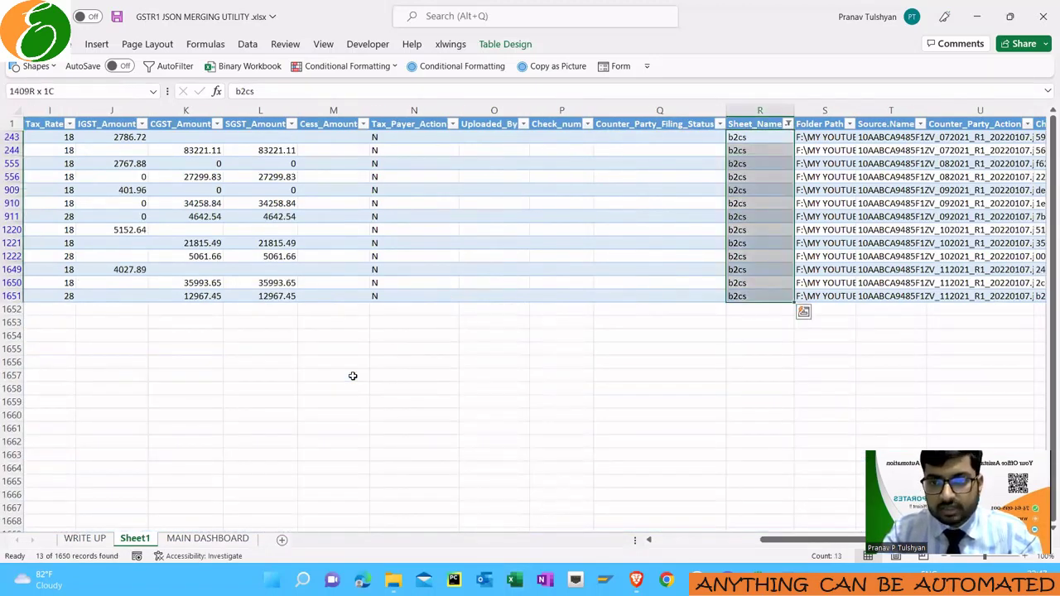
Examine the filtered b2cs rows from the invoice type column across the tax amounts to the source name column
key("ctrl+Home")
key("Right")
key("Right")
key("Right")
key("Down")
key("ctrl+shift+Down")
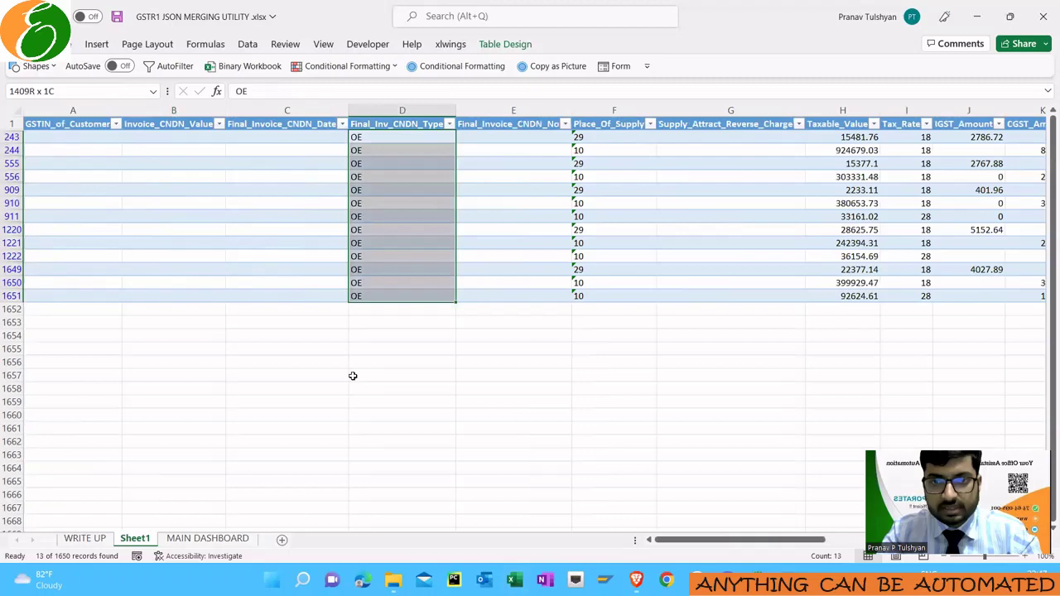
key("Right")
key("Right")
key("ctrl+shift+Down")
key("Right")
key("Right")
key("Right")
key("Right")
key("Right")
key("Right")
key("Right")
key("Right")
key("Right")
key("Right")
key("Right")
key("Right")
key("Right")
key("Right")
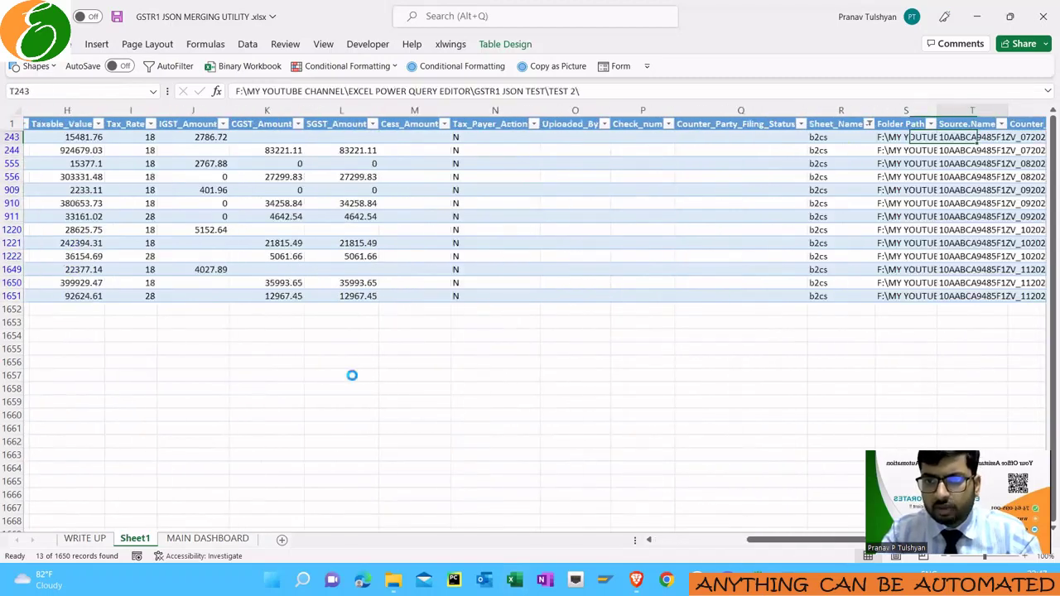
Change the Sheet_Name filter of the invoice table to show only cdnr rows
key("ctrl+Up")
key("Left")
key("Left")
key("alt+Down")
key("space")
key("Down")
key("Down")
key("Down")
key("space")
key("Return")
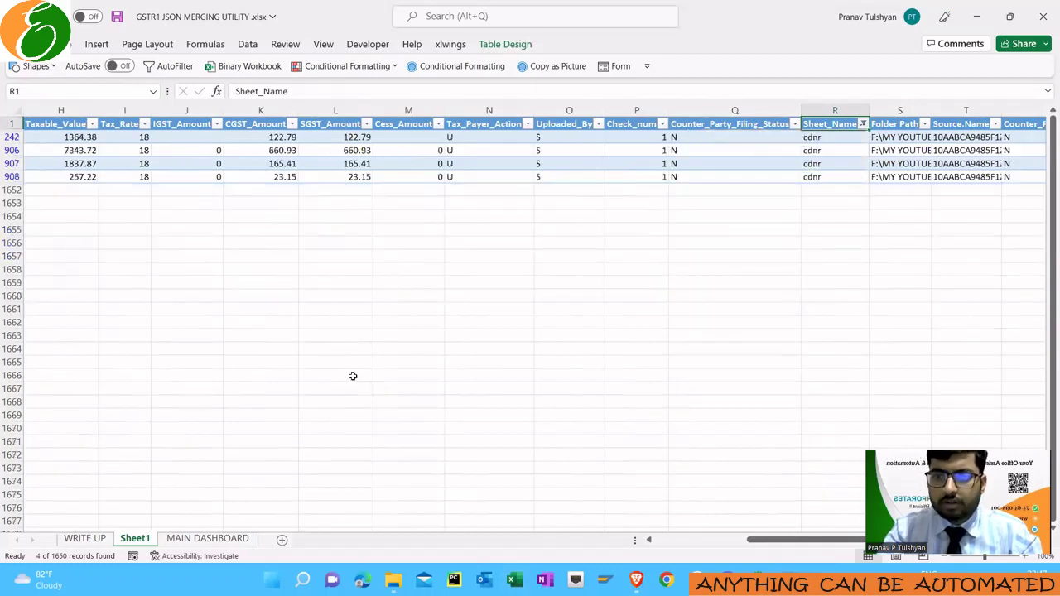
Examine the customer GSTIN, invoice value, date and type columns of the filtered cdnr rows
key("Down")
key("Home")
key("Right")
key("Right")
key("Right")
key("Left")
key("ctrl+Up")
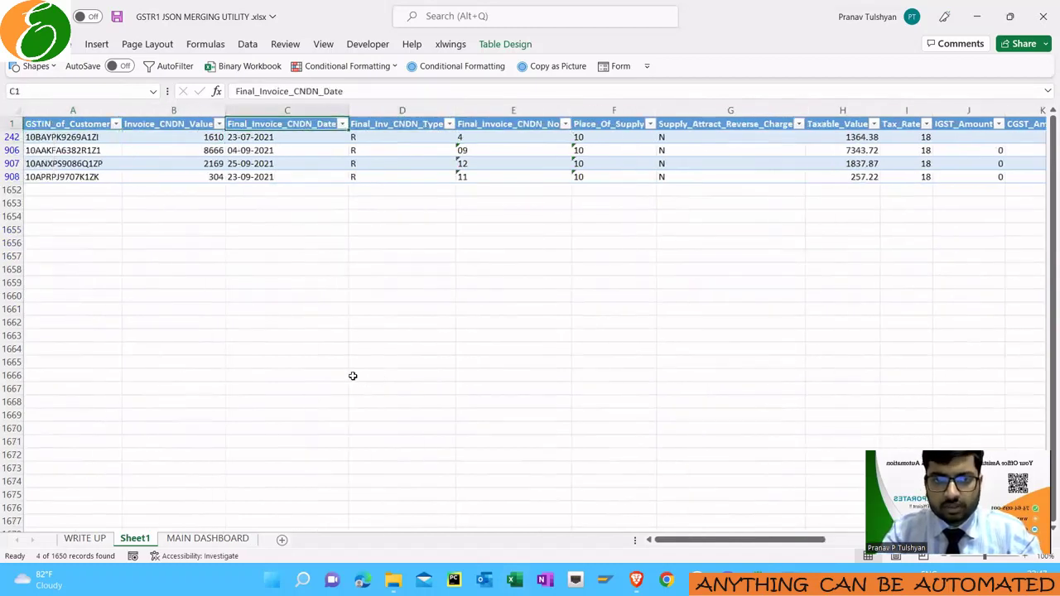
Clear the invoice table's filter and delete Sheet1 permanently
key("alt+a")
key("c")
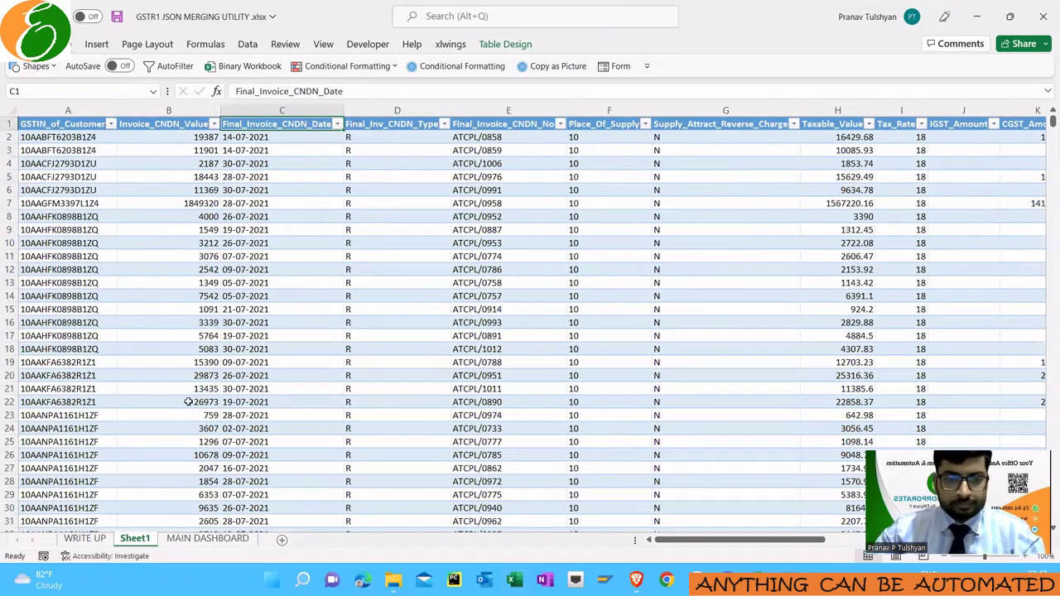
right_click(135, 543)
left_click(211, 364)
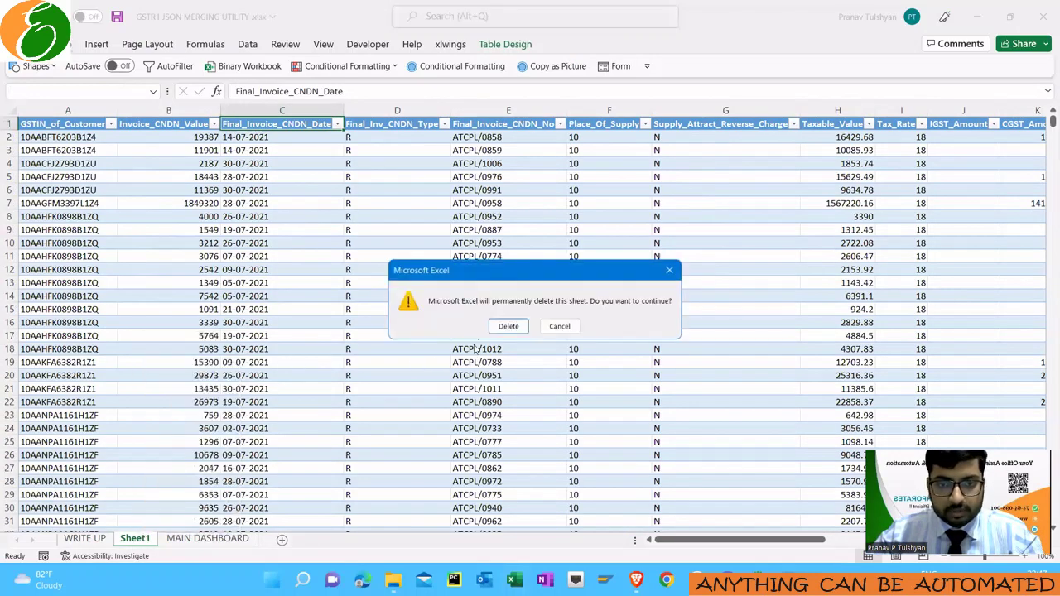
left_click(508, 327)
Switch to File Explorer and compare the JSON files in the TEST 1 and TEST 2 folders
key("alt+Tab")
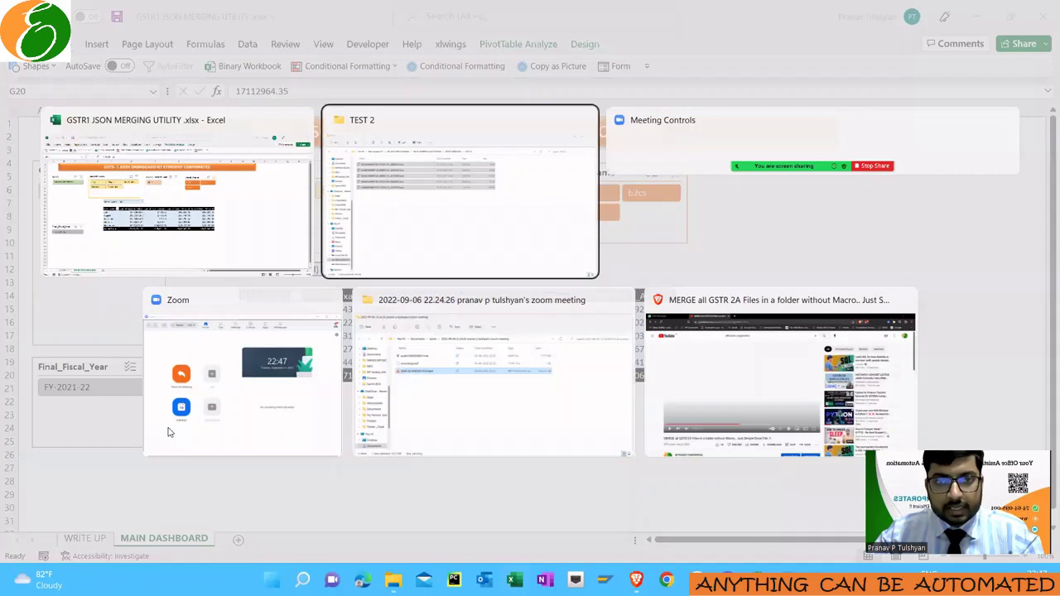
left_click(501, 72)
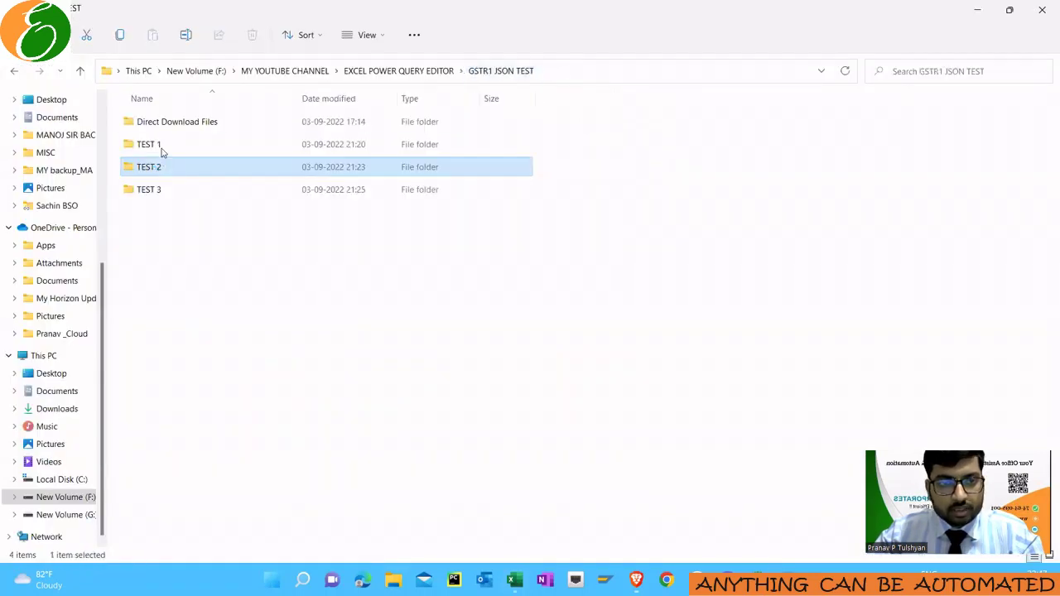
double_click(163, 144)
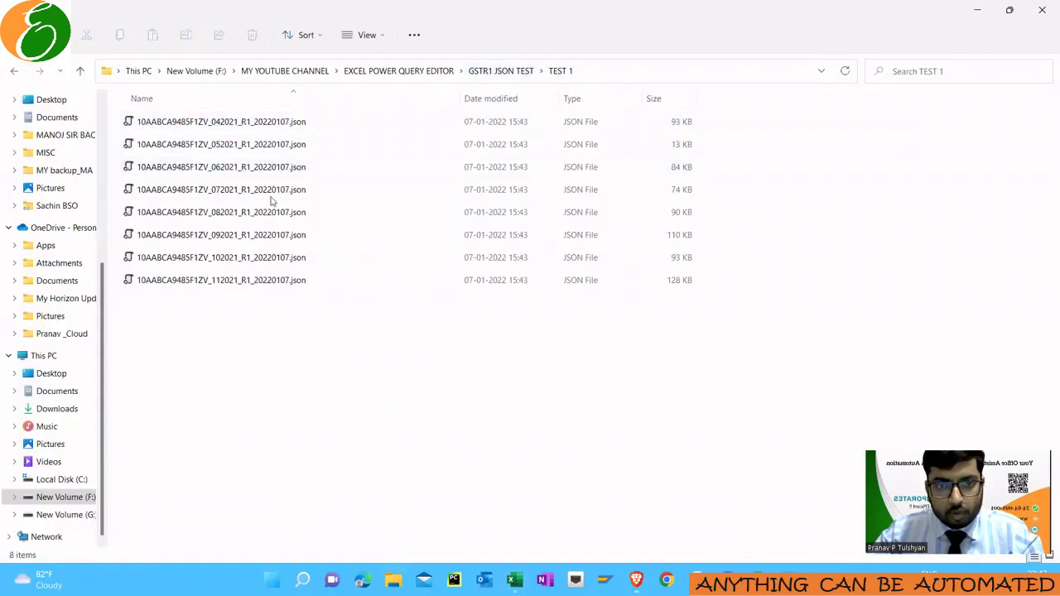
left_click(478, 73)
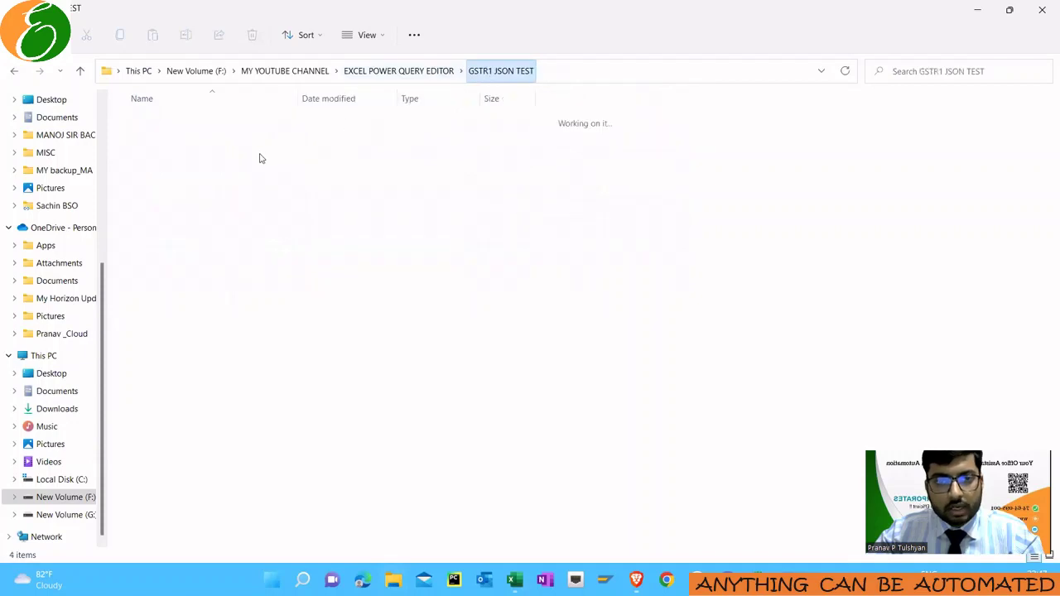
double_click(185, 166)
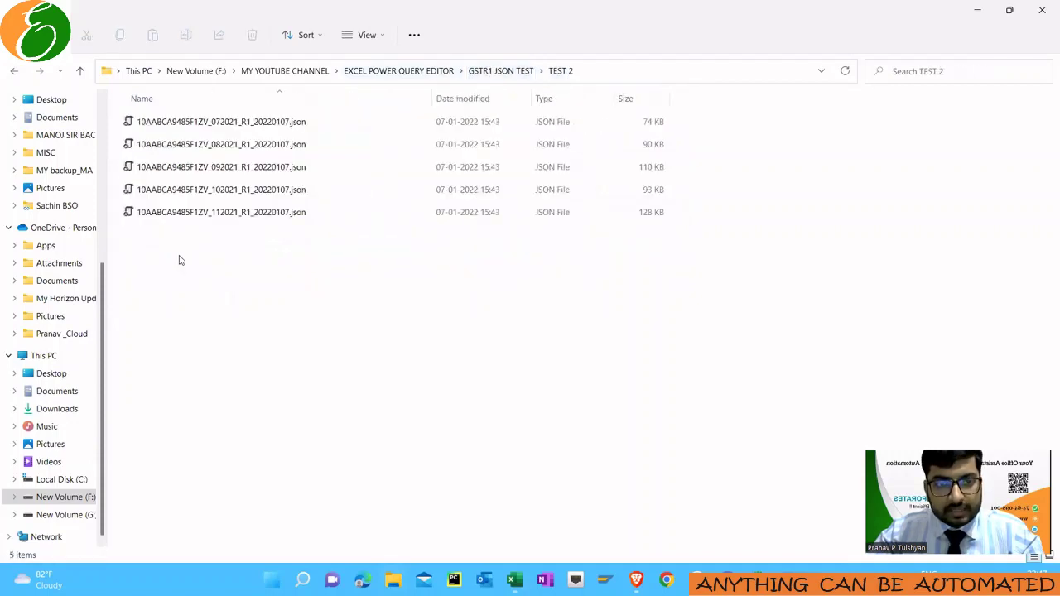
left_click_drag(177, 260, 227, 122)
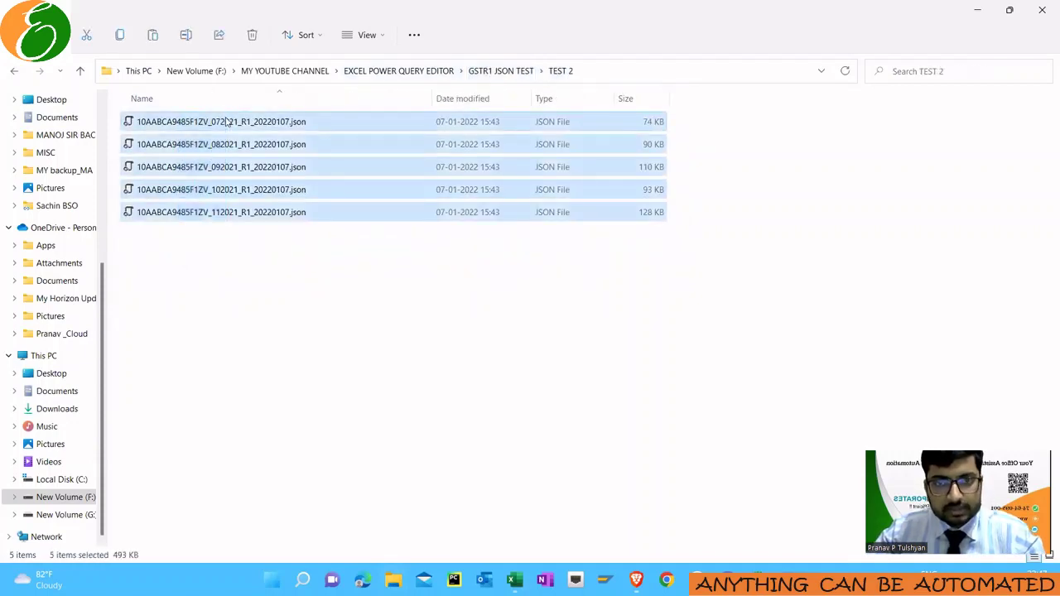
left_click(497, 73)
double_click(169, 147)
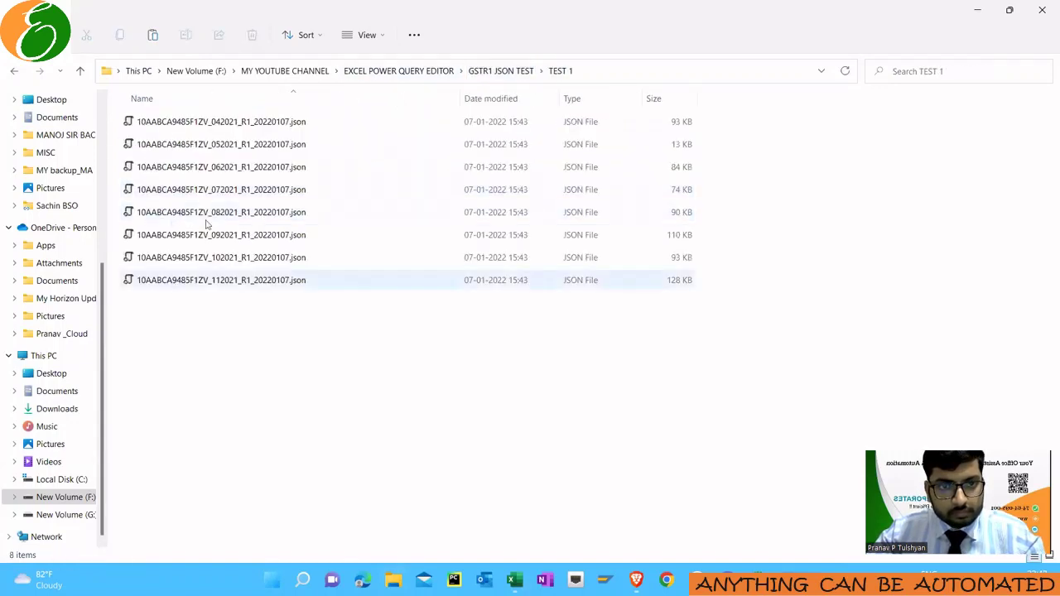
Copy the 022022, 032022 and 042022 JSON files from the TEST 3 folder into the TEST 1 folder
left_click(476, 72)
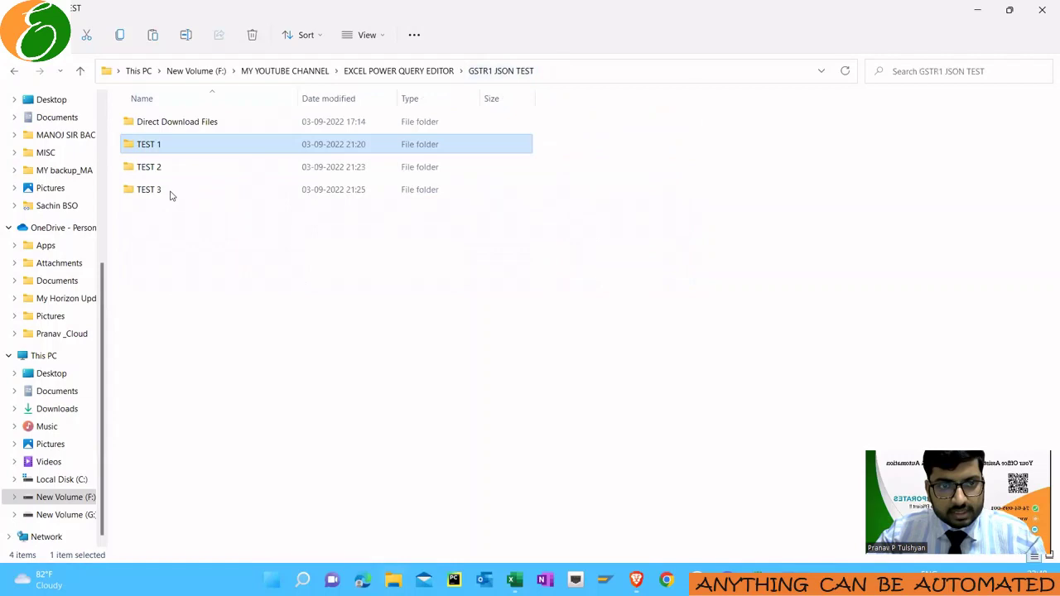
double_click(170, 193)
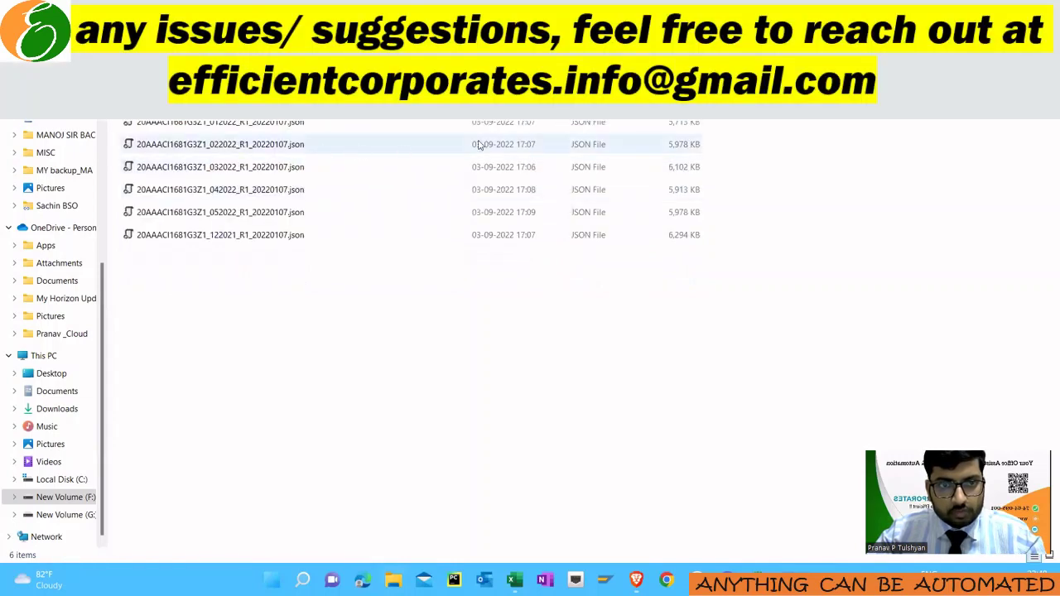
left_click_drag(717, 134, 689, 190)
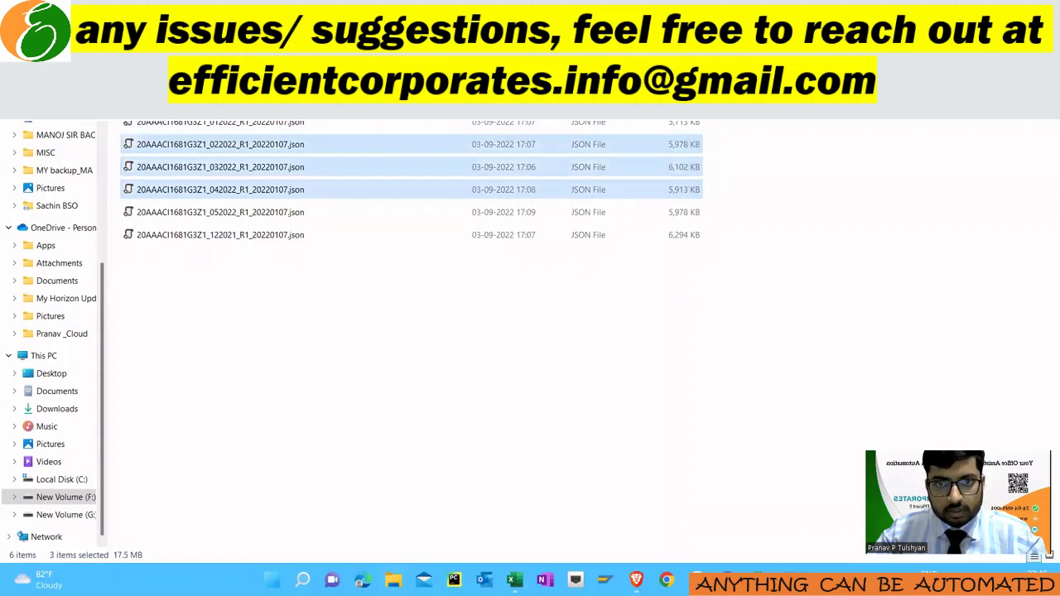
key("alt+Left")
double_click(190, 150)
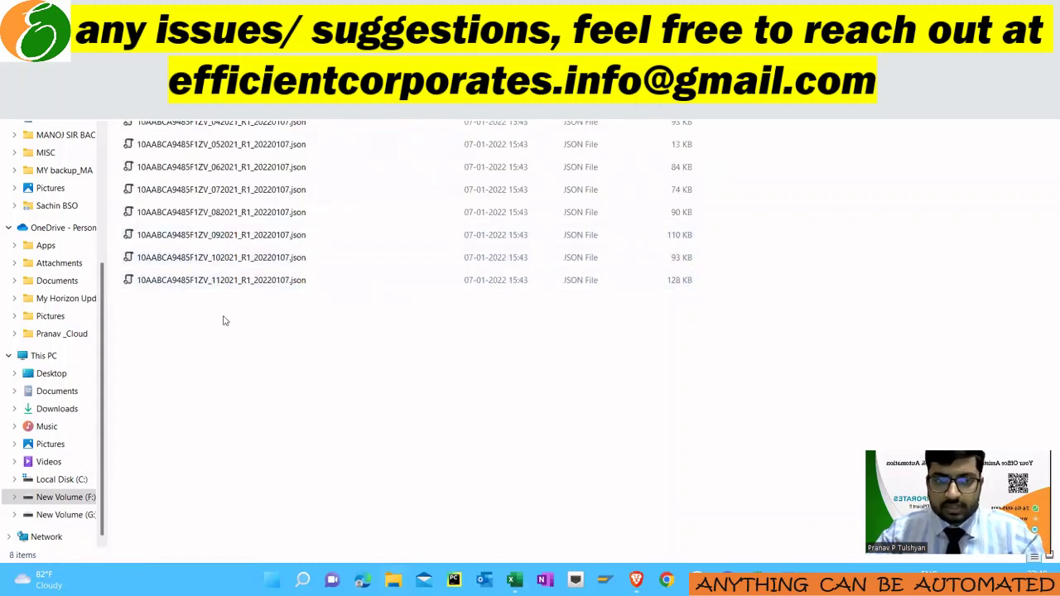
key("ctrl+v")
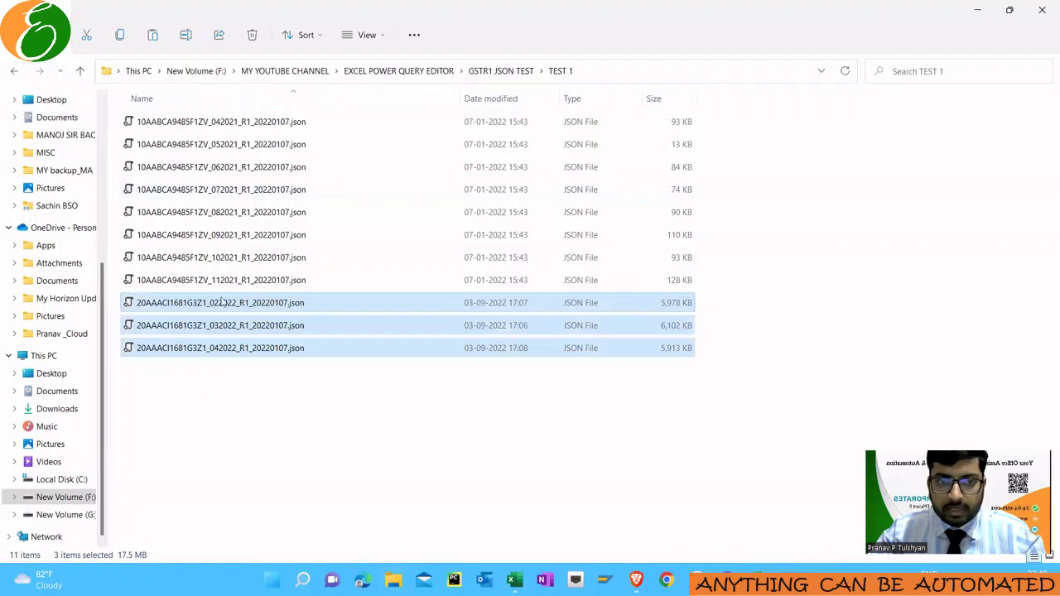
Copy the folder path F:\MY YOUTUBE CHANNEL\EXCEL POWER QUERY EDITOR\GSTR1 JSON TEST\TEST 1 into MAIN FOLDER PATH on Excel's WRITE UP sheet
left_click(655, 71)
key("ctrl+c")
key("alt+Tab")
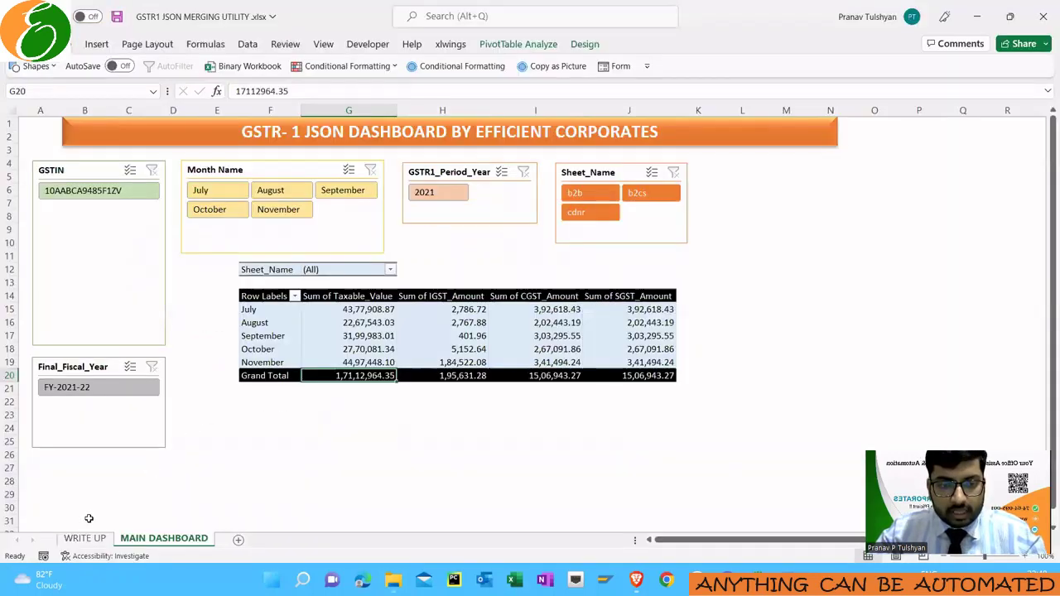
left_click(87, 539)
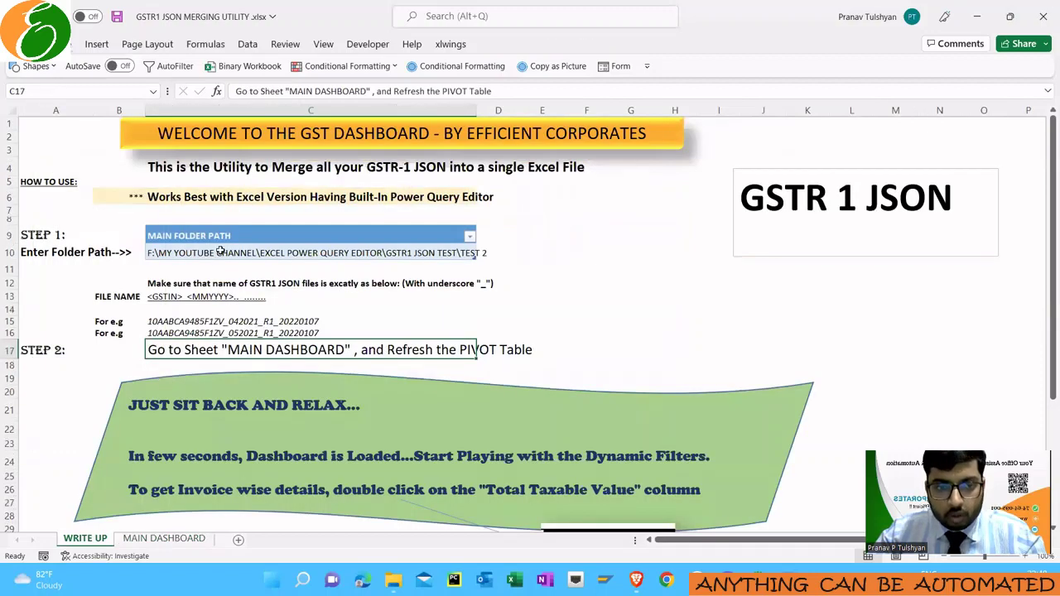
left_click(219, 251)
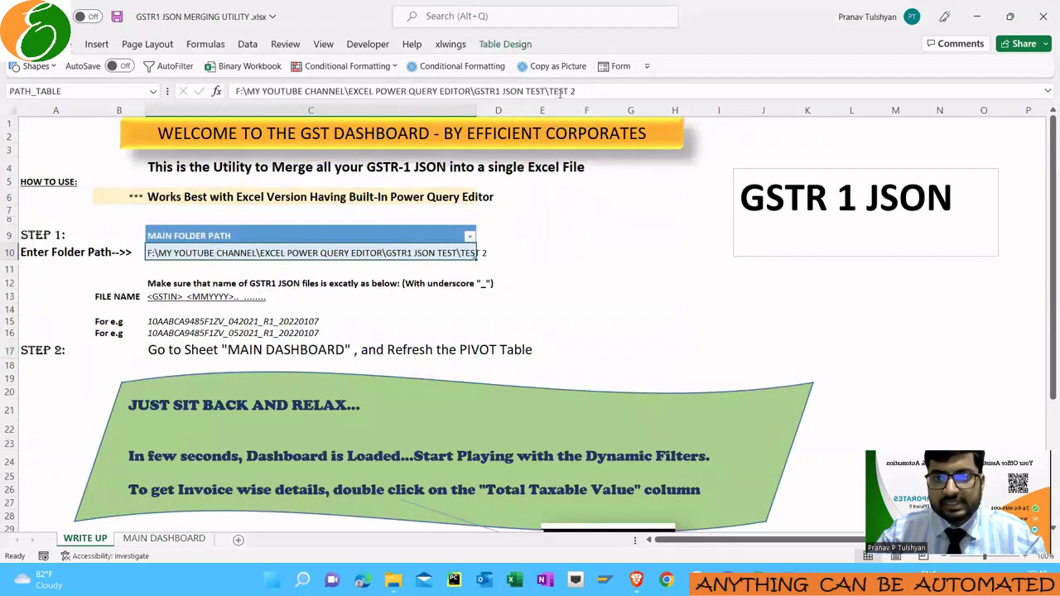
left_click_drag(574, 93, 195, 93)
key("ctrl+v")
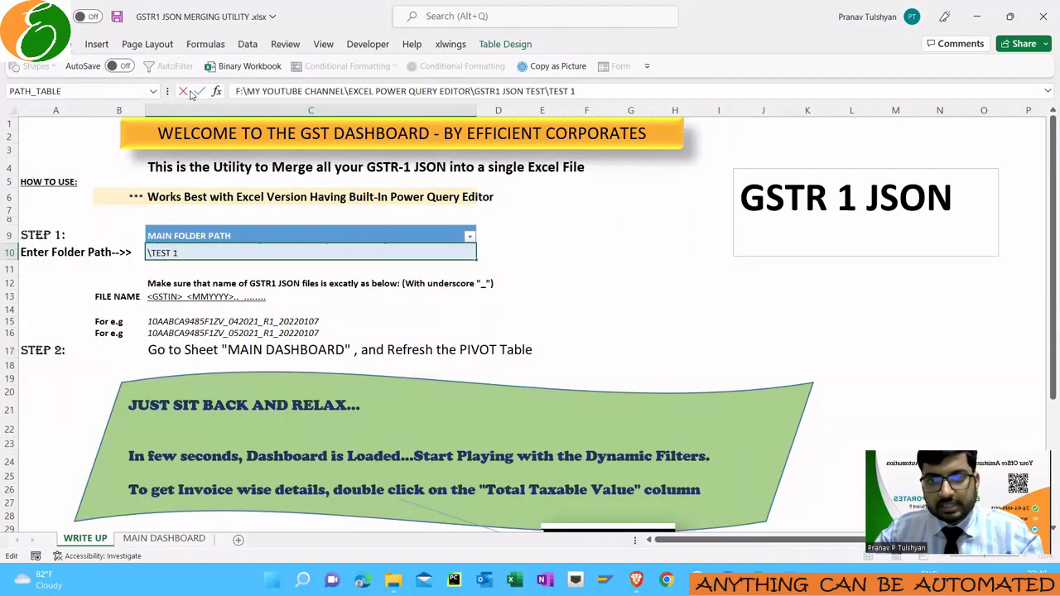
key("Return")
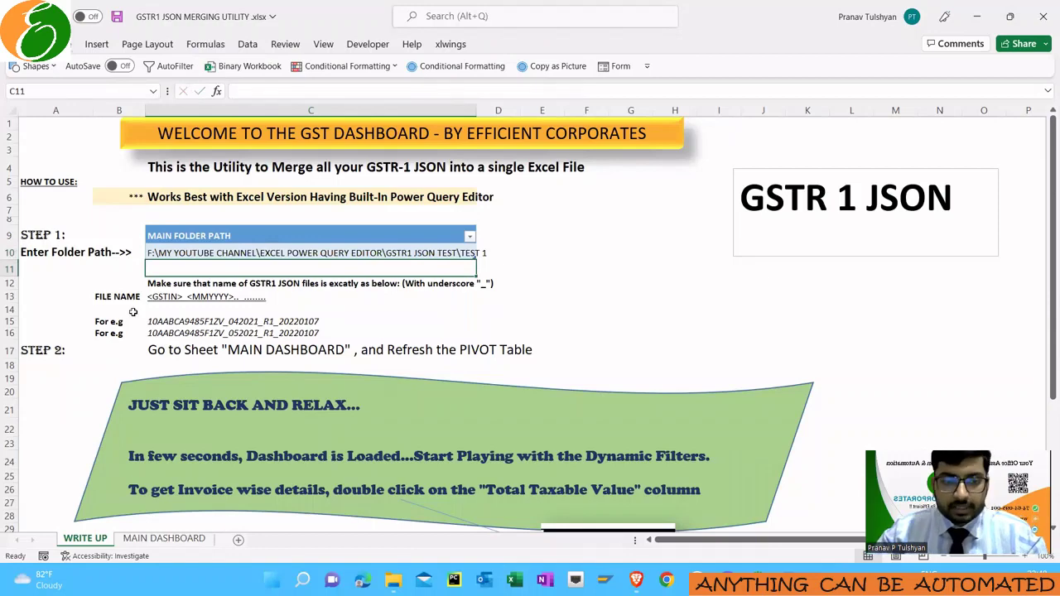
Refresh the pivot table on the MAIN DASHBOARD sheet and look over its month-wise figures
left_click(164, 539)
right_click(364, 326)
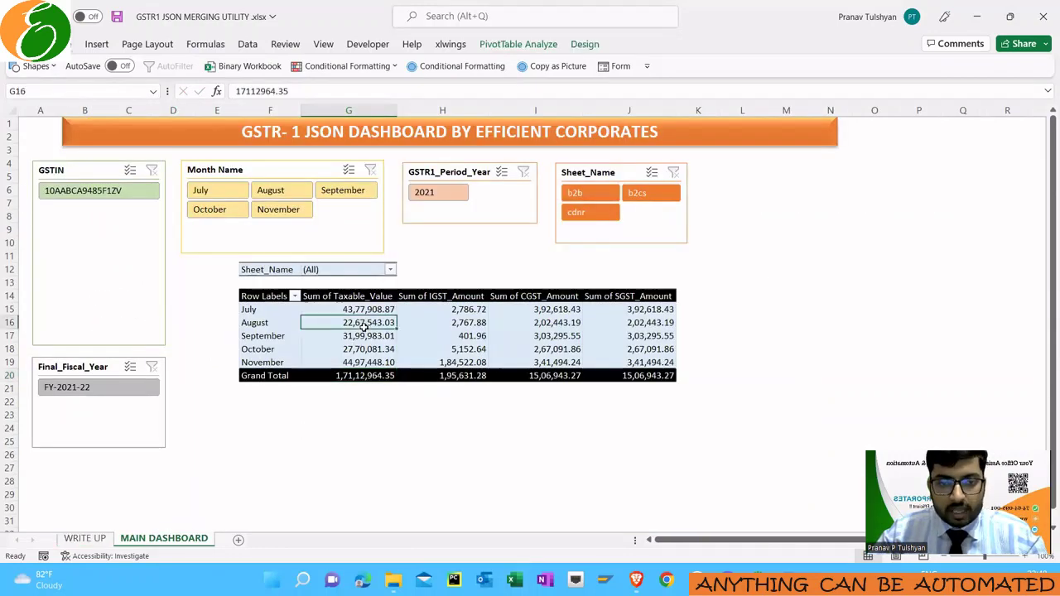
left_click(406, 172)
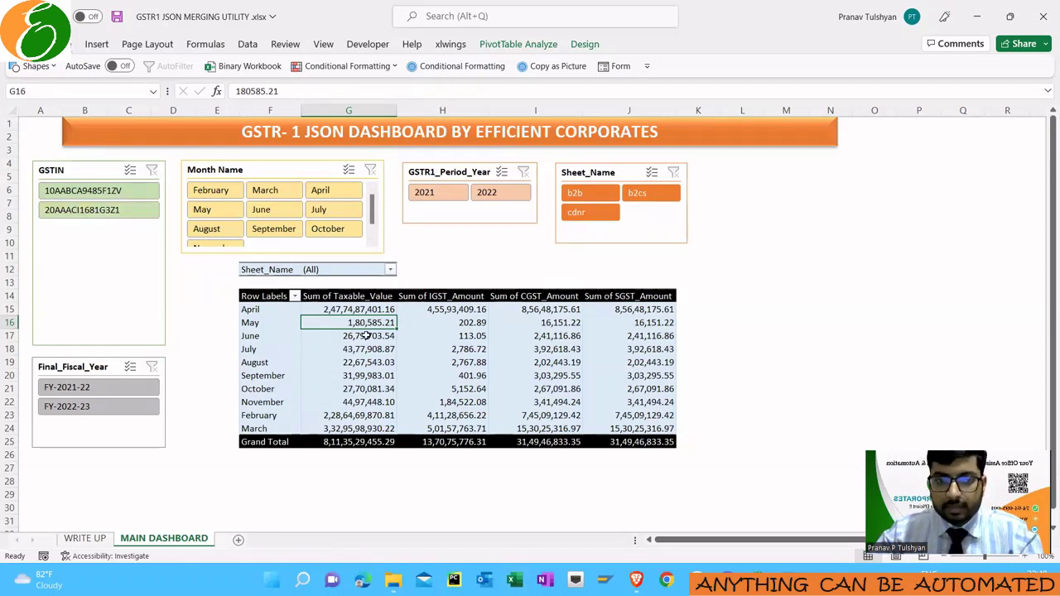
left_click_drag(365, 328, 546, 414)
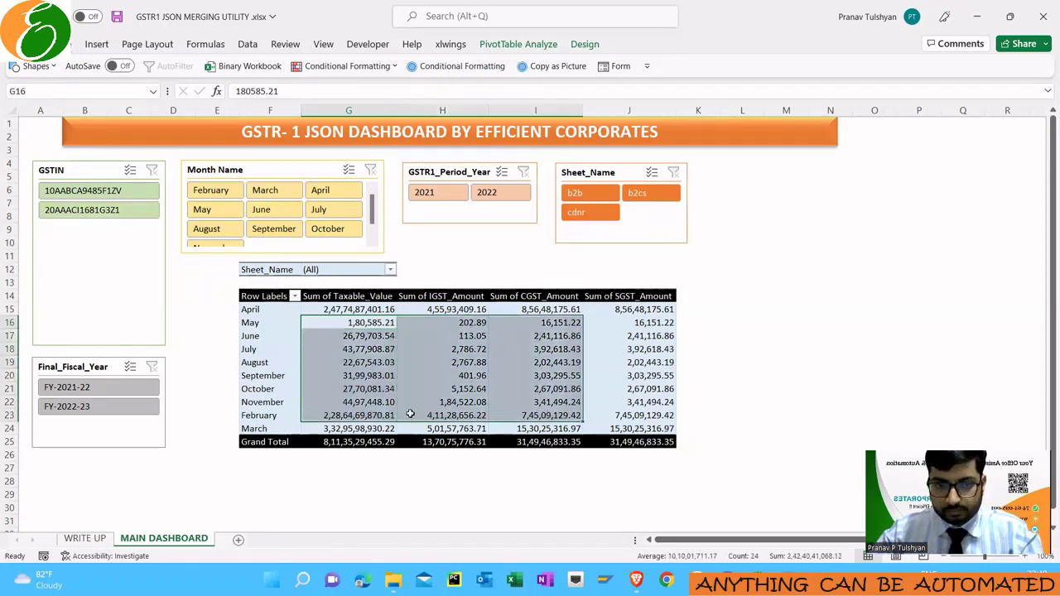
Filter the dashboard by the second GSTIN, look over its monthly figures, and switch the filter to the first GSTIN
left_click(82, 209)
left_click(379, 312)
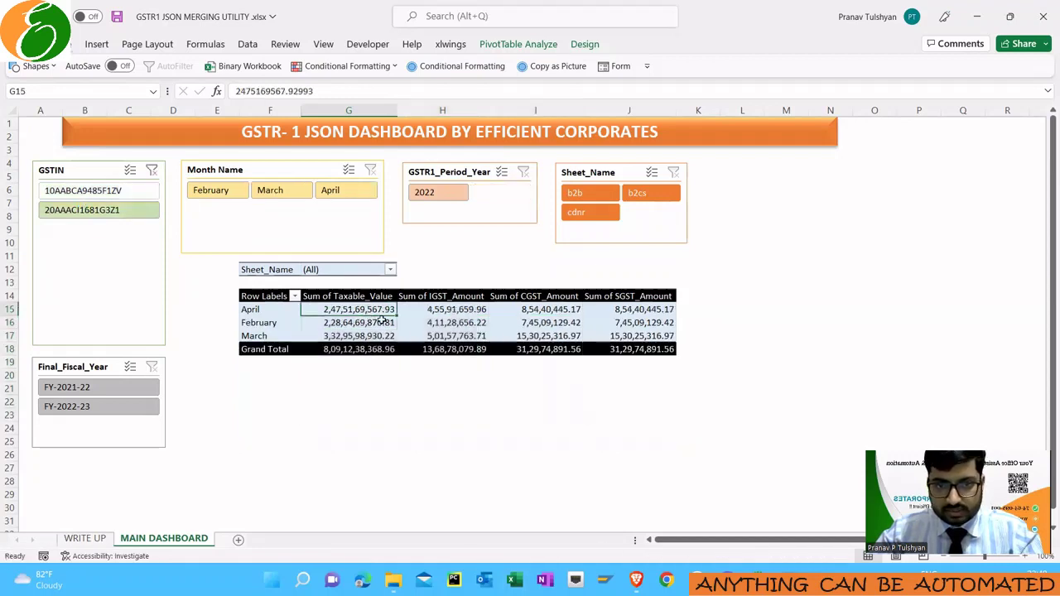
left_click_drag(383, 319, 572, 325)
left_click(93, 191)
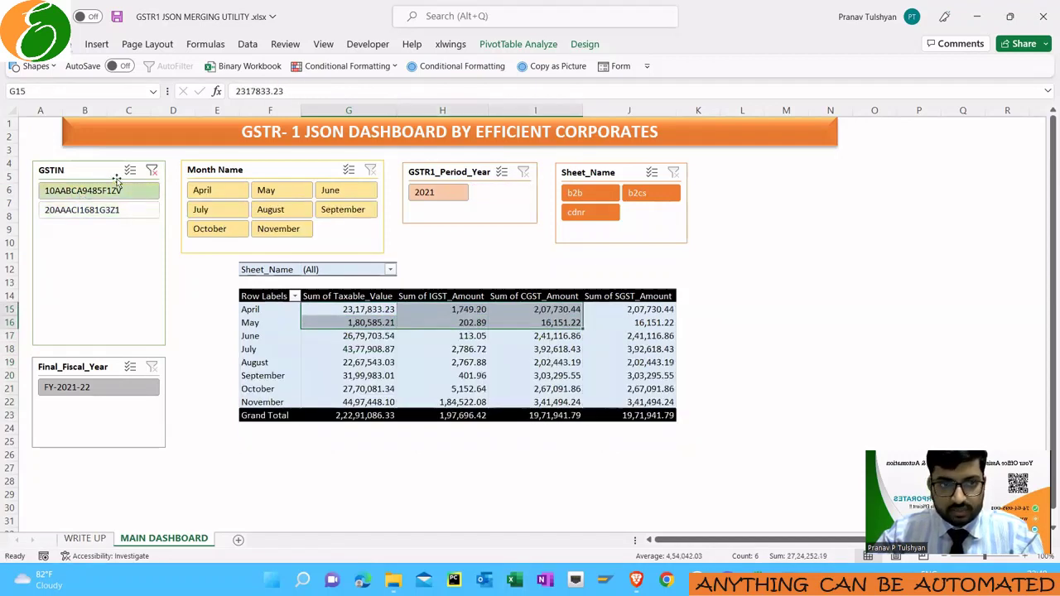
Clear the GSTIN filter and compare the dashboard's monthly figures for FY-2022-23 and FY-2021-22
left_click(152, 169)
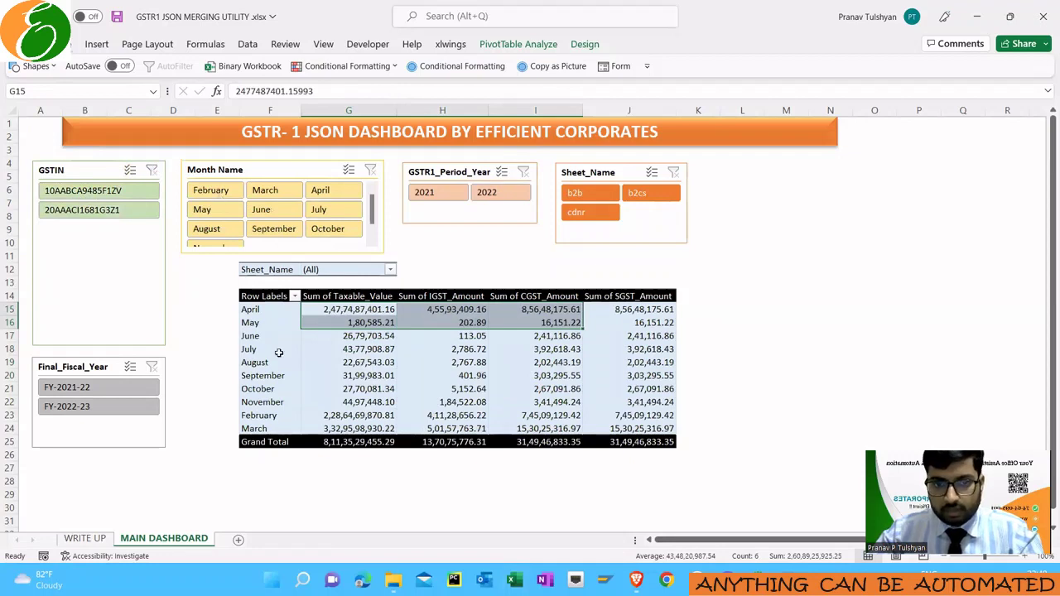
left_click(92, 406)
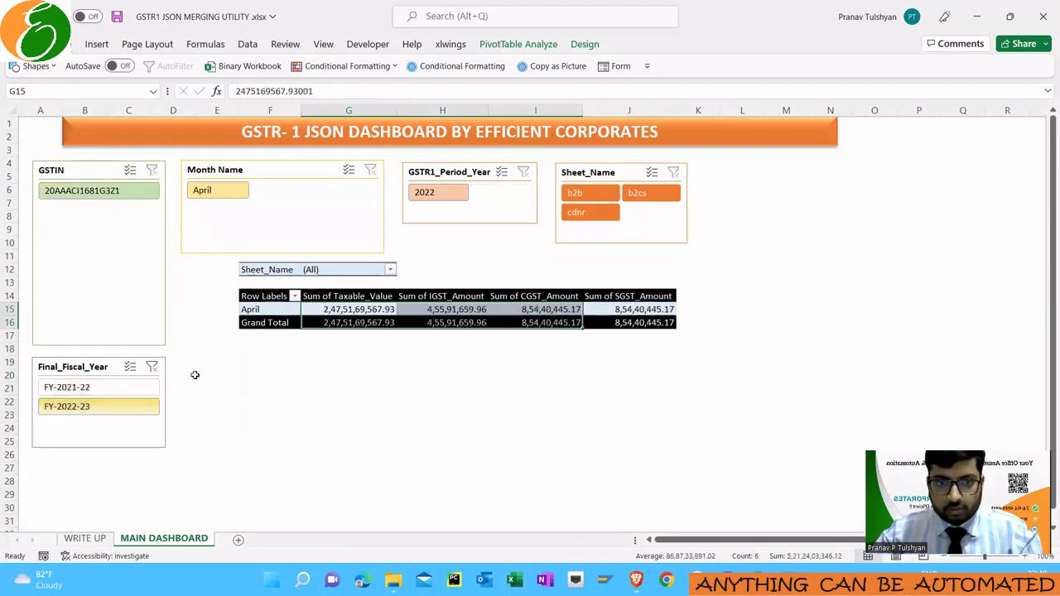
left_click(106, 386)
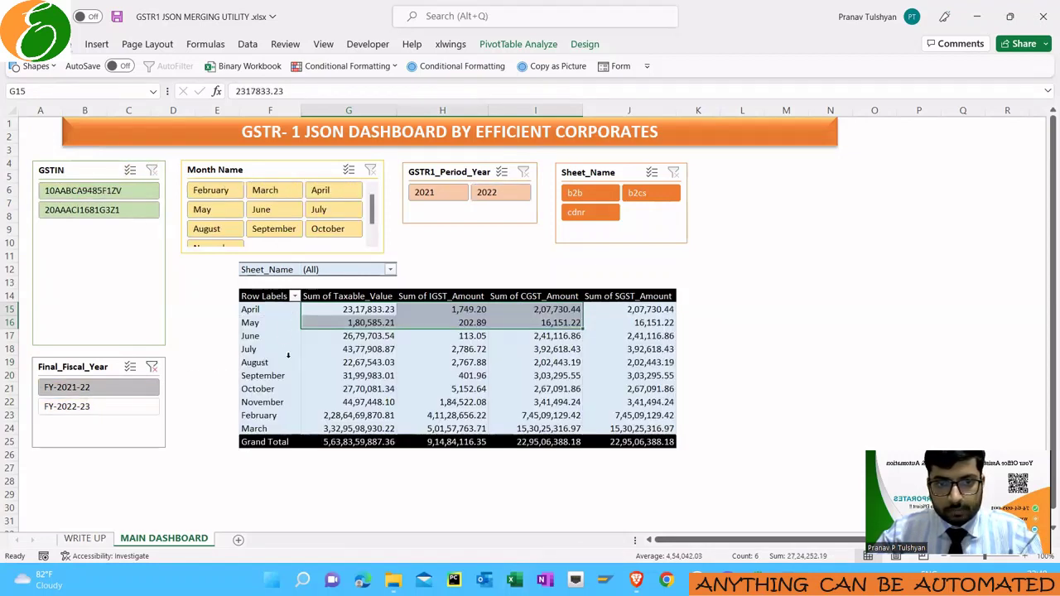
View the dashboard by GSTR1 period years 2021 and 2022, and for 2022 by the b2b and cdnr sheets
left_click(427, 194)
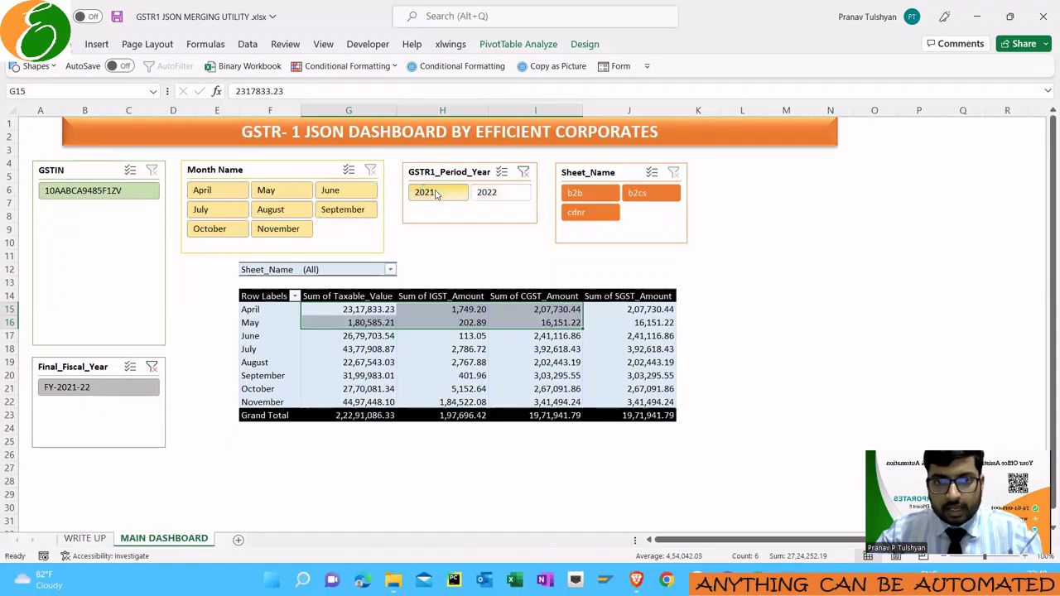
left_click(479, 191)
left_click(580, 193)
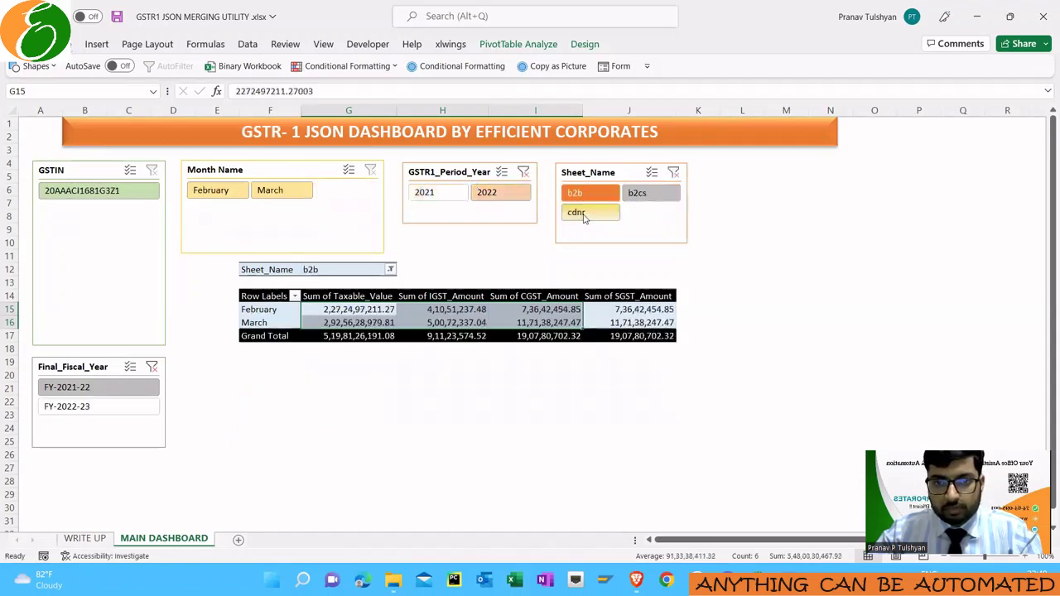
left_click(584, 215)
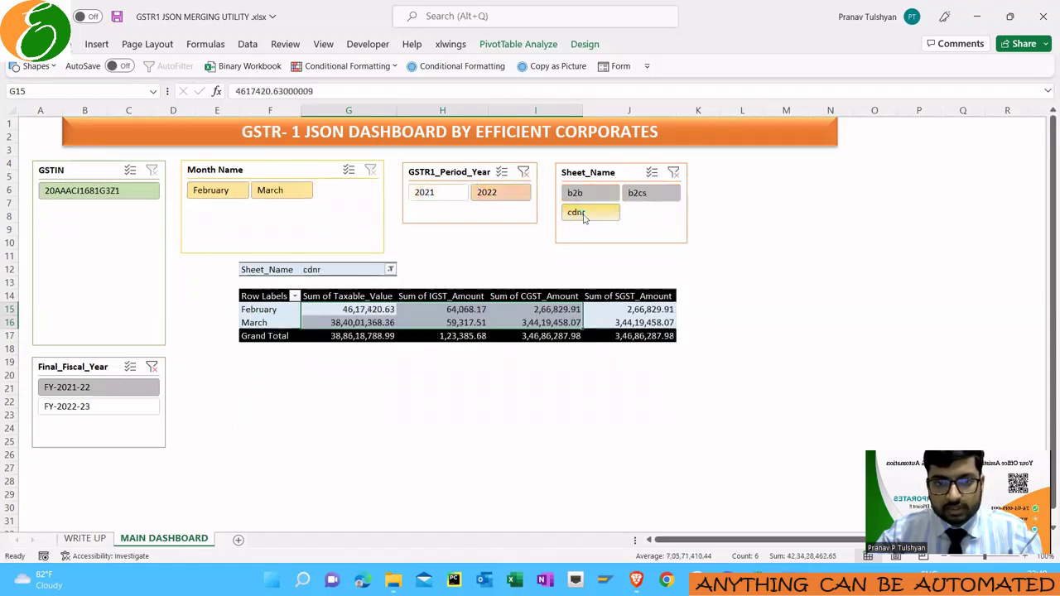
Clear the period year, fiscal year and sheet name filters so the dashboard covers all the data
left_click(523, 172)
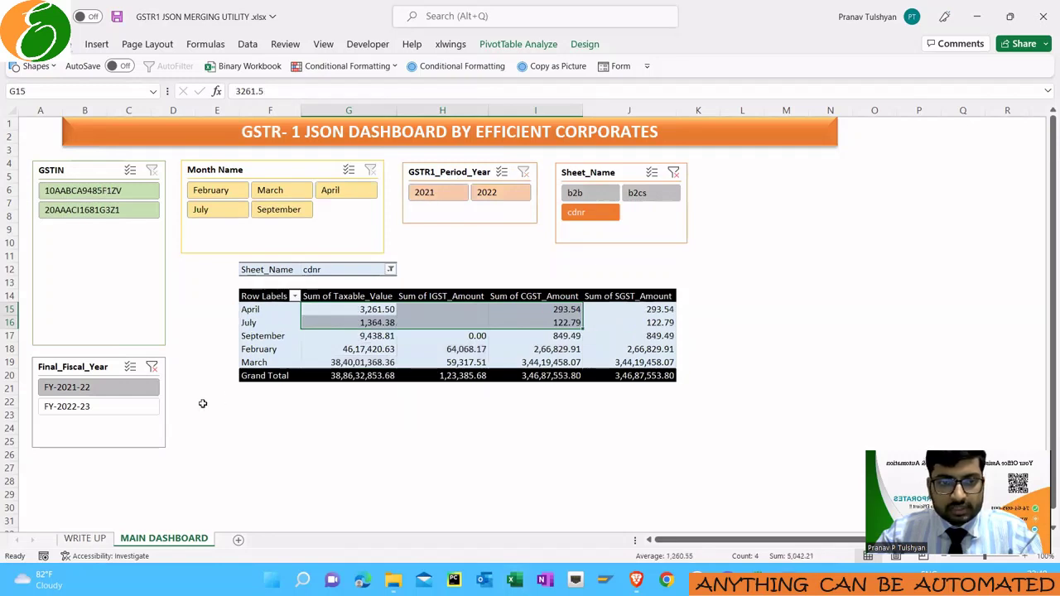
left_click(673, 172)
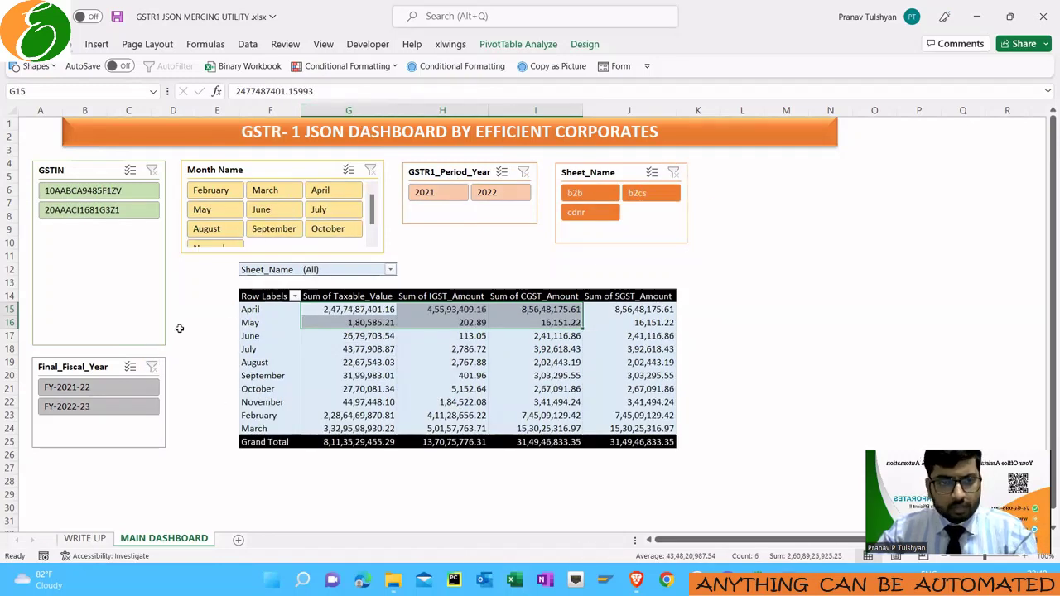
left_click(190, 296)
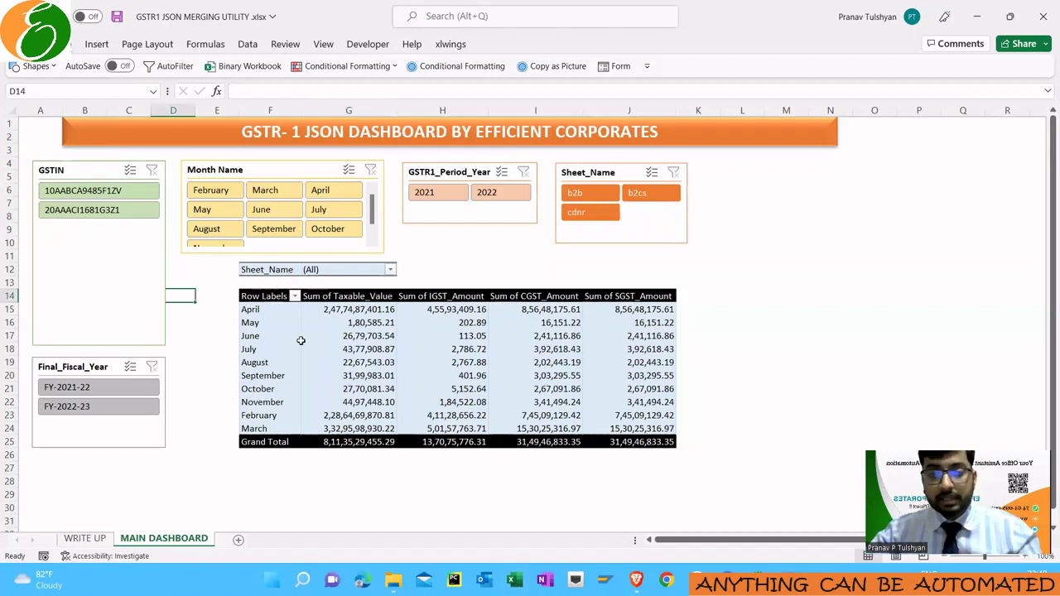
Drill down into the Taxable_Value grand total and go to the last row of the invoice-wise details in the Place_Of_Supply column
double_click(361, 442)
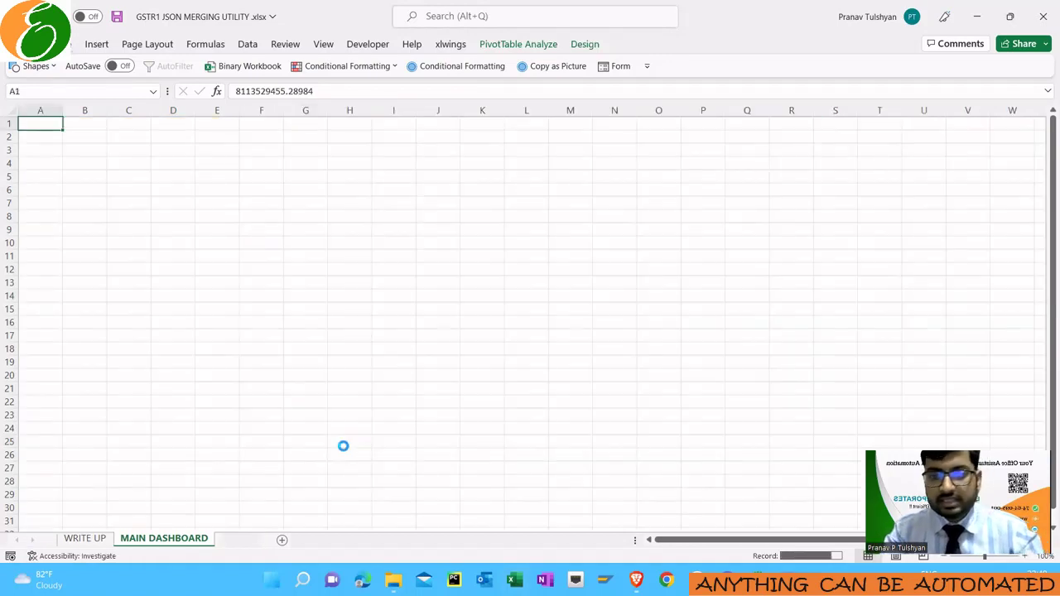
key("ctrl+Down")
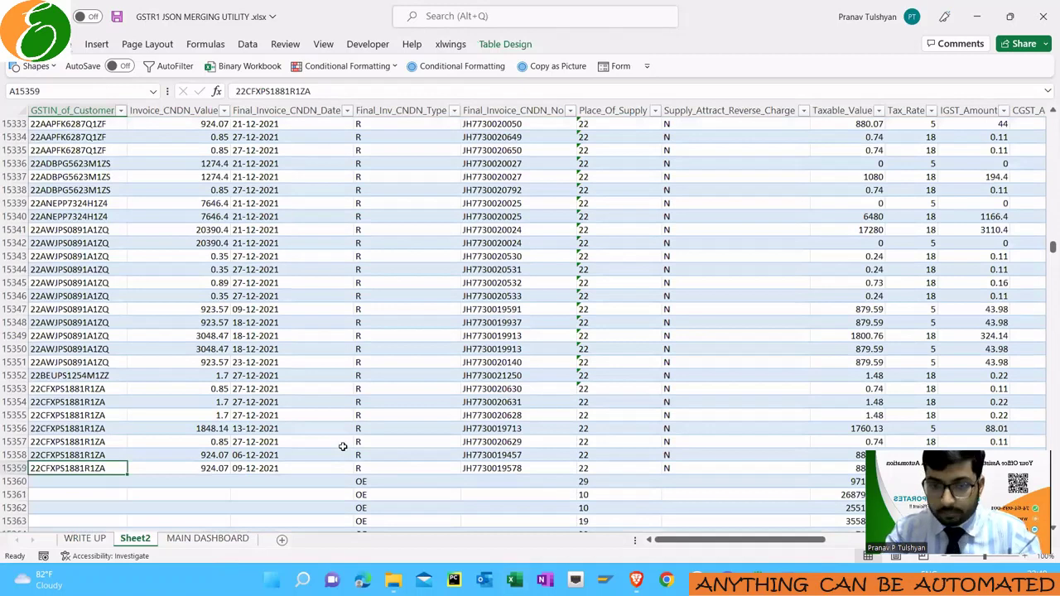
key("Right")
key("Right")
key("Right")
key("Right")
key("Right")
key("ctrl+Down")
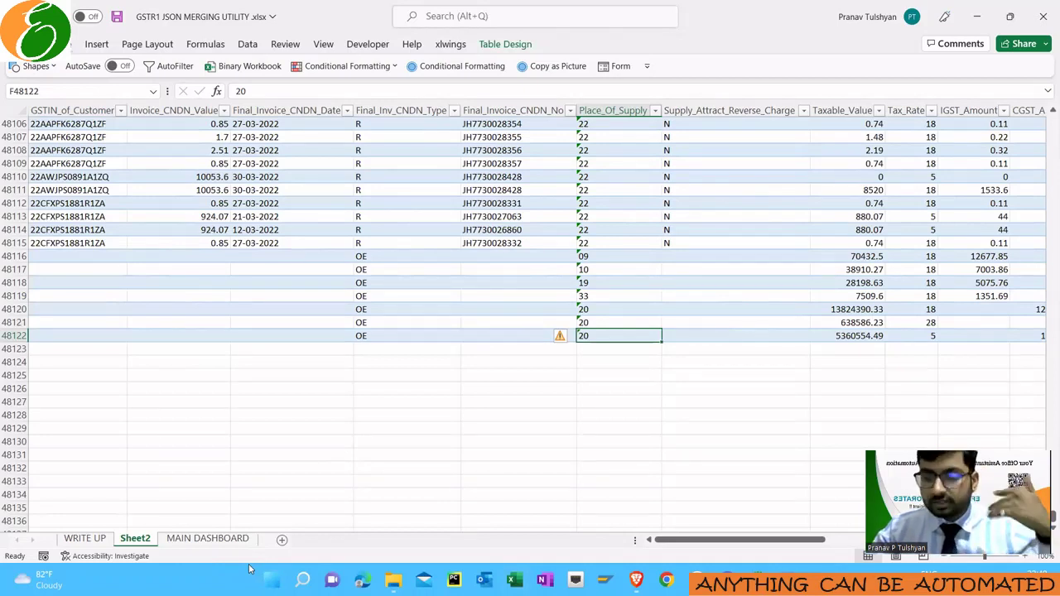
Delete the drill-down sheet Sheet2 to return to the MAIN DASHBOARD sheet
right_click(125, 545)
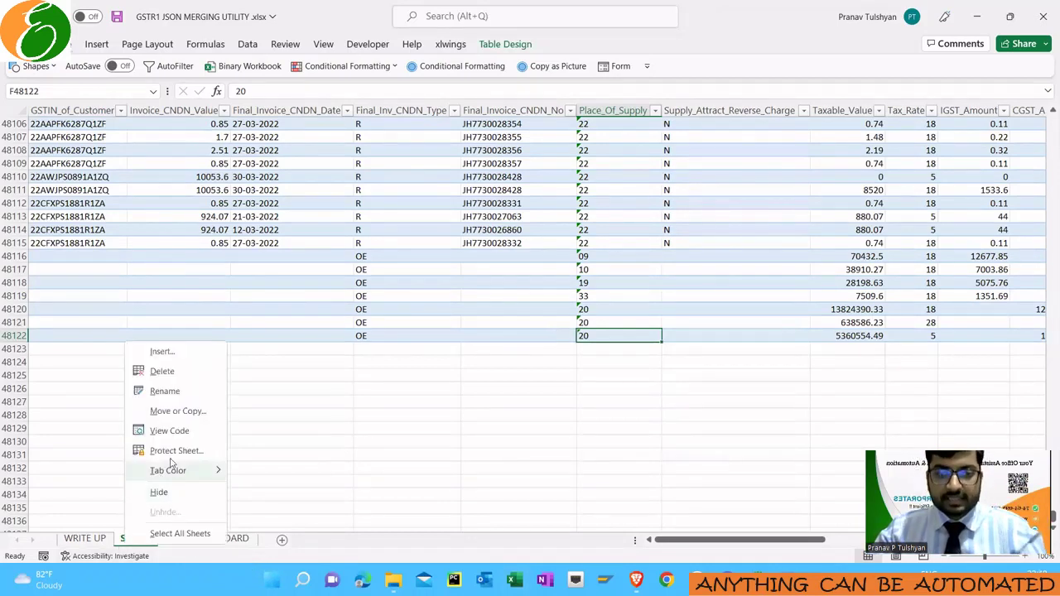
left_click(188, 378)
left_click(504, 328)
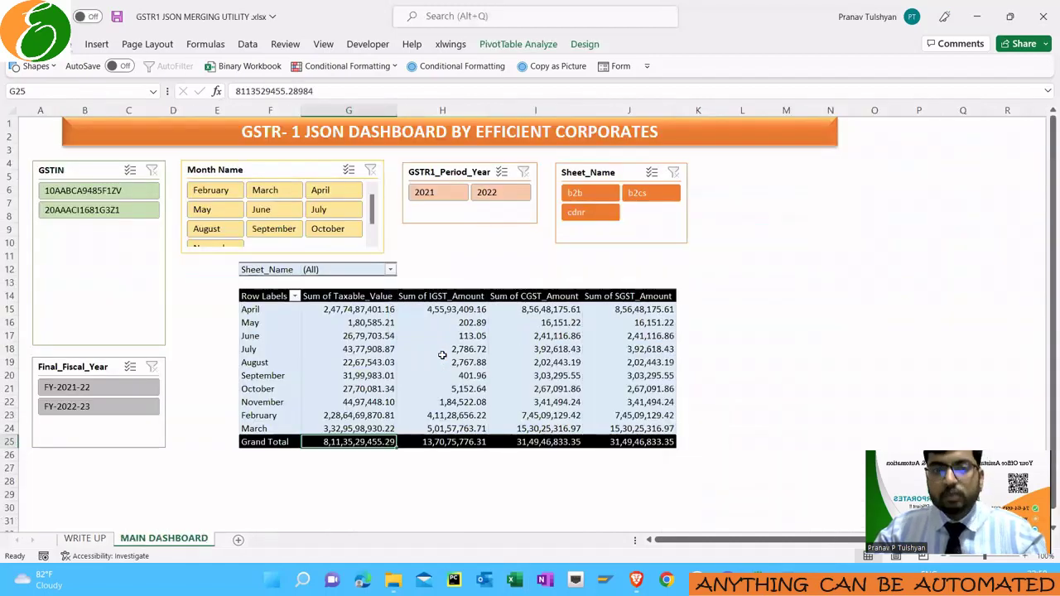
mouse_move(442, 354)
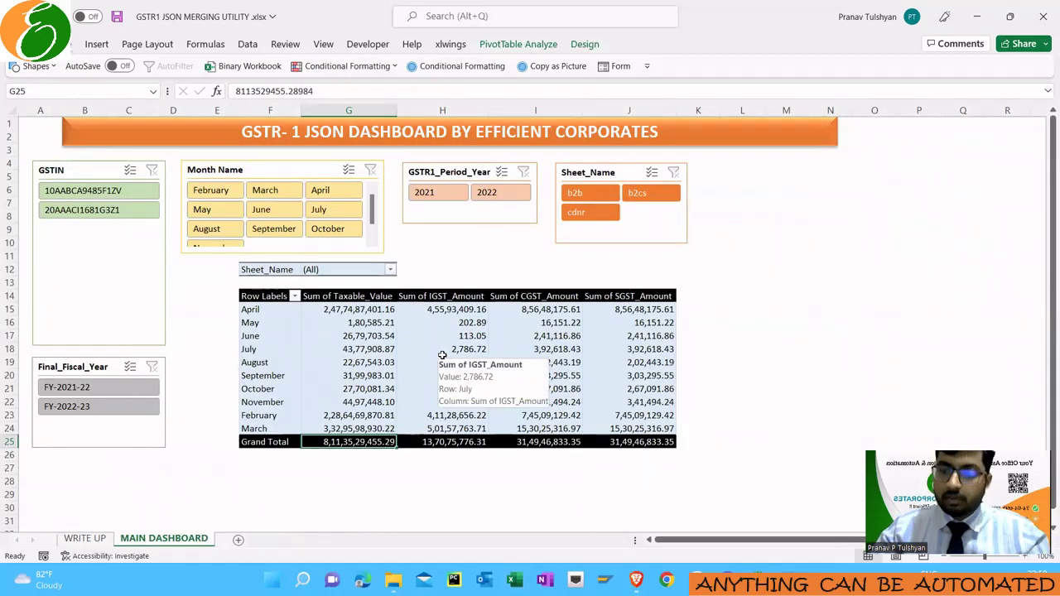
mouse_move(398, 357)
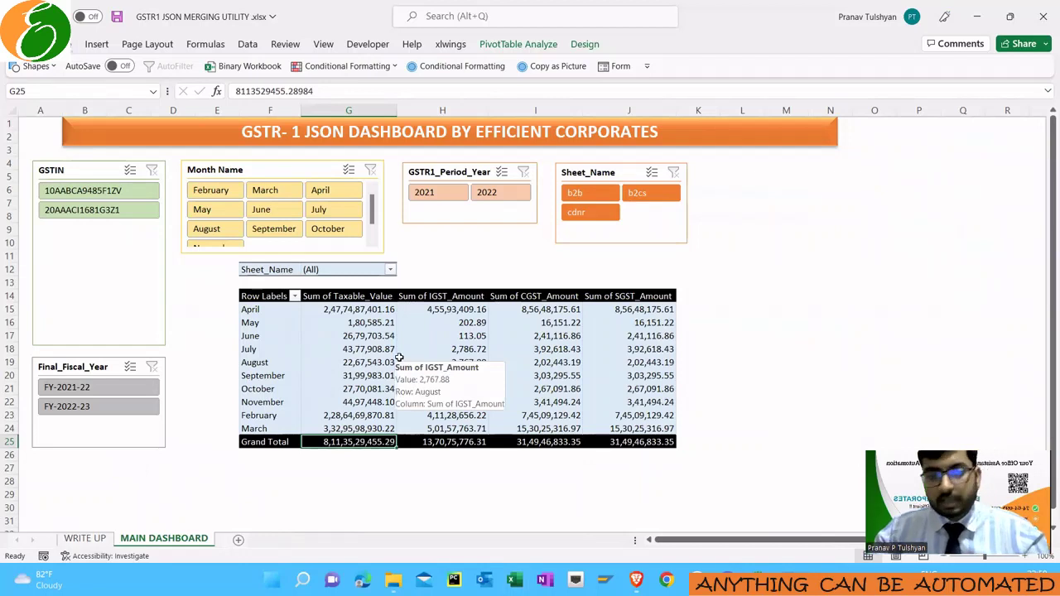